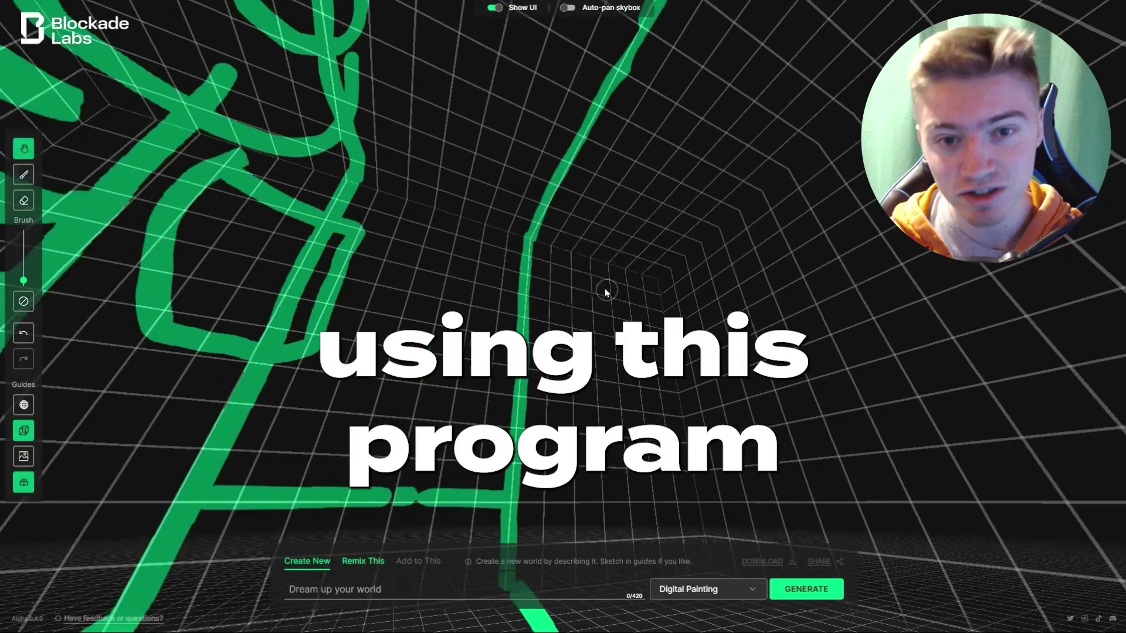
Step: Add a green sketch stroke and enter the cyberpunk Hong Kong alleyway prompt with skyscrapers, pipes and hanging wires
{"action": "left_click_drag", "start_coordinate": [604, 294], "coordinate": [627, 189]}
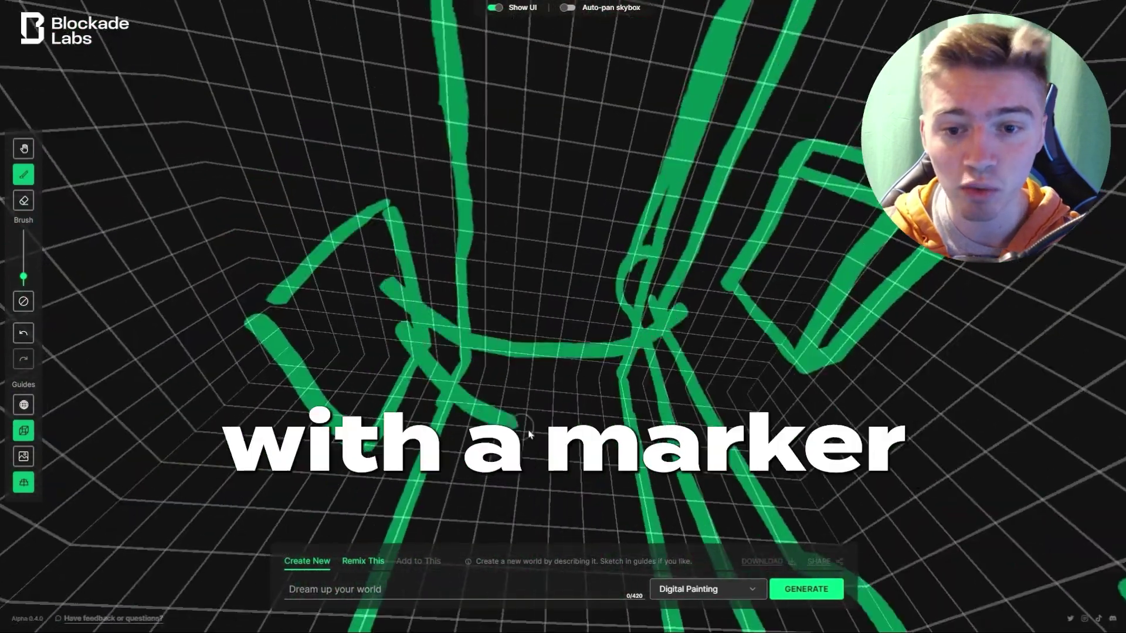
{"action": "left_click_drag", "start_coordinate": [522, 432], "coordinate": [525, 530]}
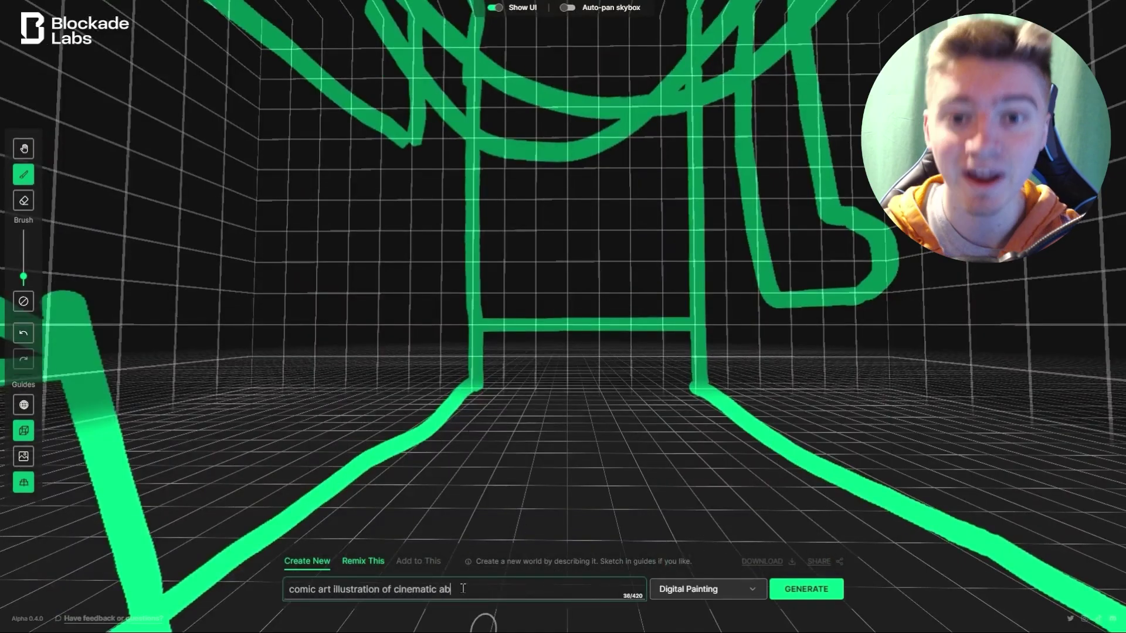
{"action": "type", "text": "leyway, cyberpunk Hong Kong alleyway, skyscrapers and pipes and hanging wires, high contrast dynamic lighting, distant red sky, 8K"}
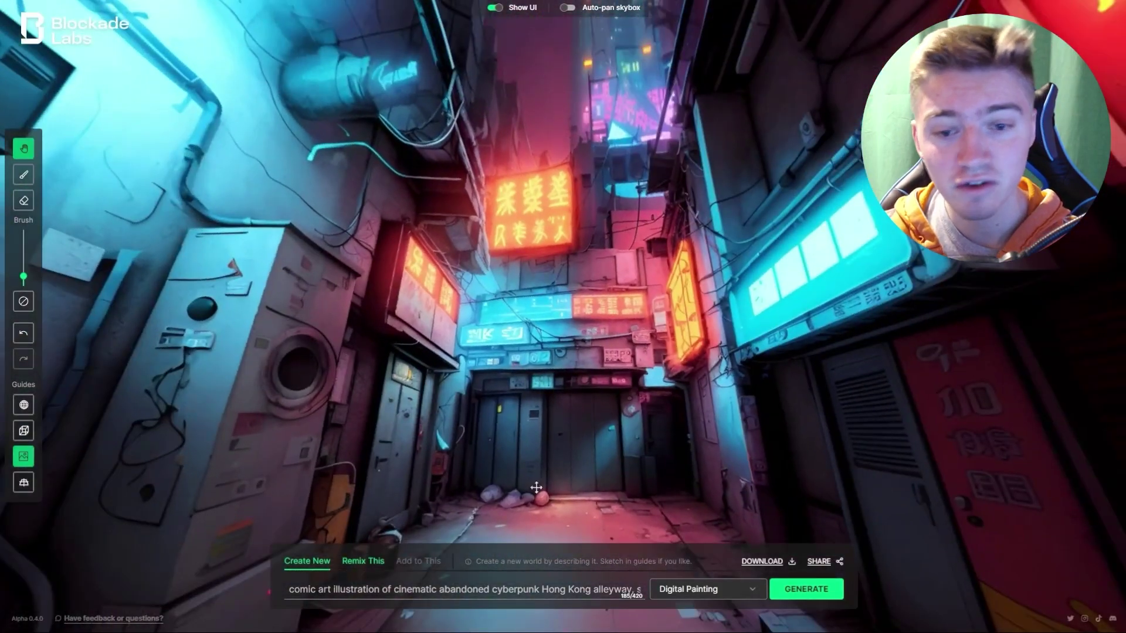
Step: Remix the existing skybox in the Anime Art Style and look around the result
{"action": "left_click", "coordinate": [363, 561]}
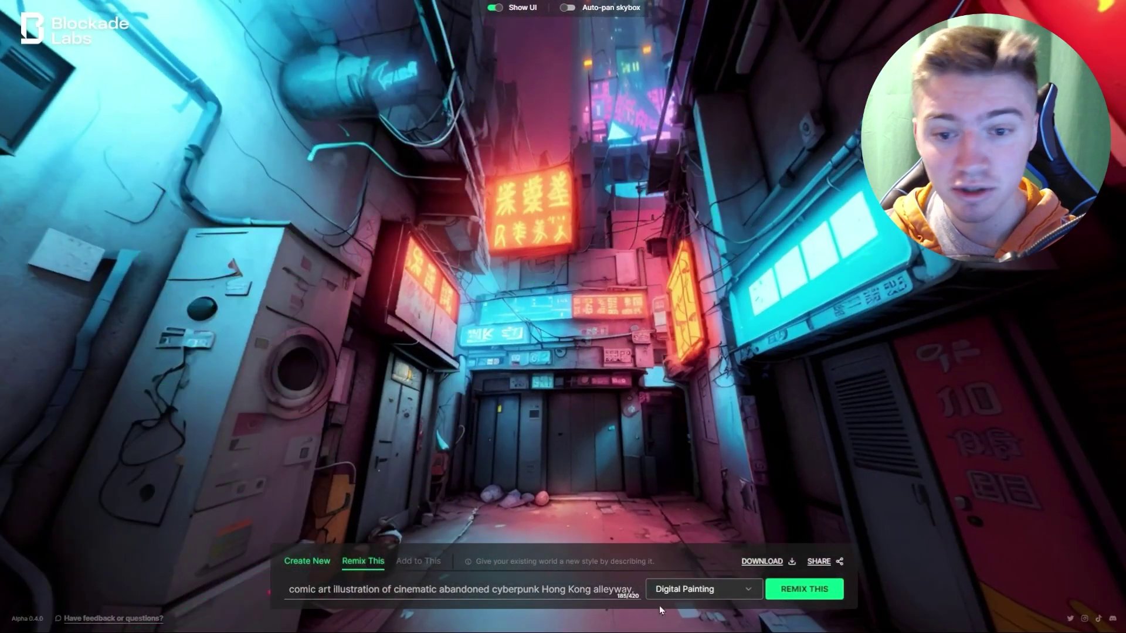
{"action": "left_click", "coordinate": [704, 588]}
{"action": "left_click", "coordinate": [678, 329]}
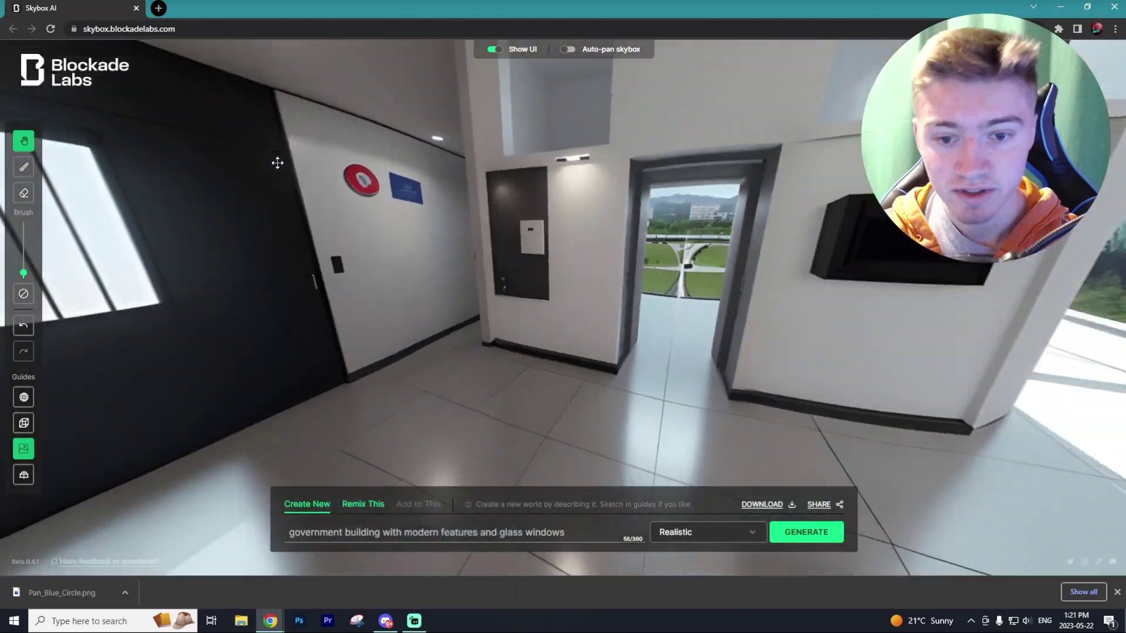
{"action": "left_click_drag", "start_coordinate": [277, 163], "coordinate": [471, 150]}
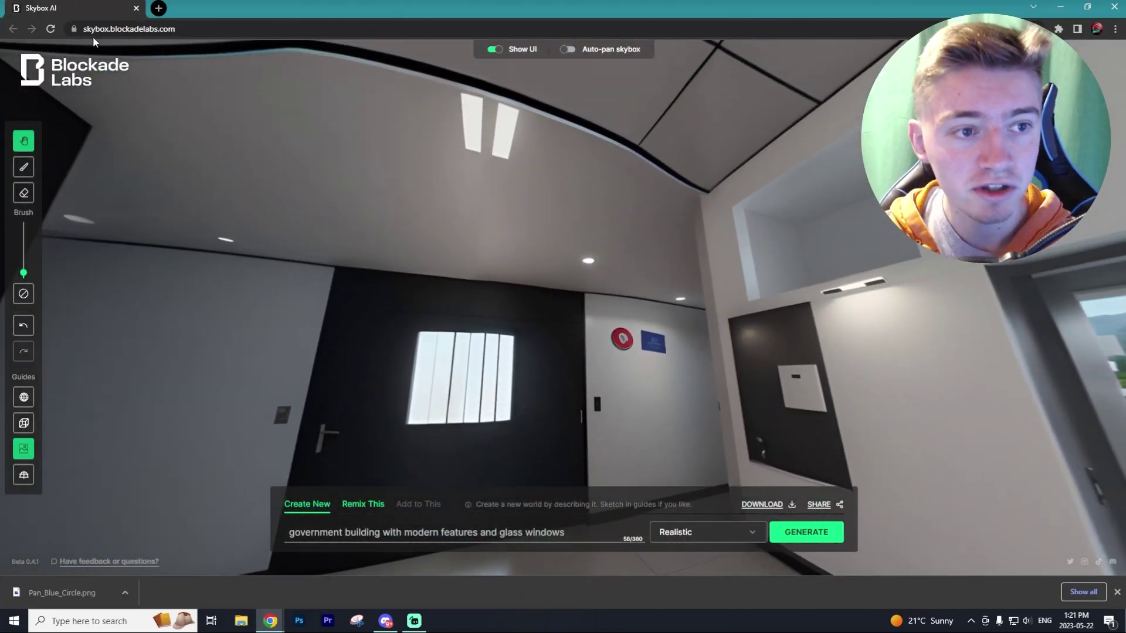
Step: Reload Skybox AI and dismiss the what's-new and intro messages with 'Don't show this message again' ticked
{"action": "left_click", "coordinate": [50, 28]}
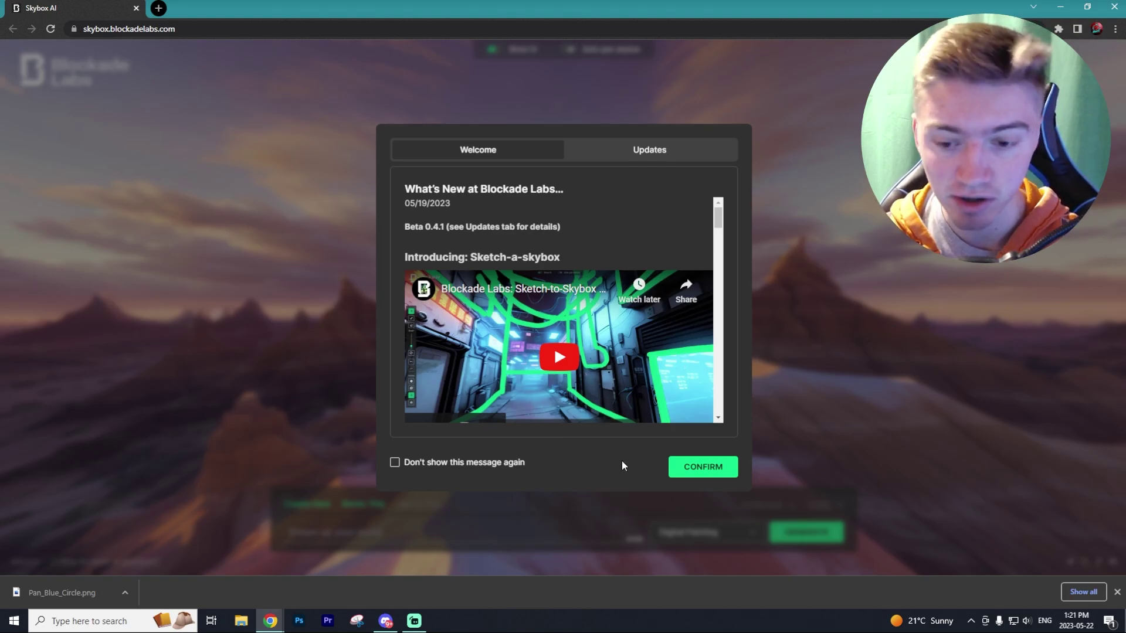
{"action": "left_click", "coordinate": [701, 468]}
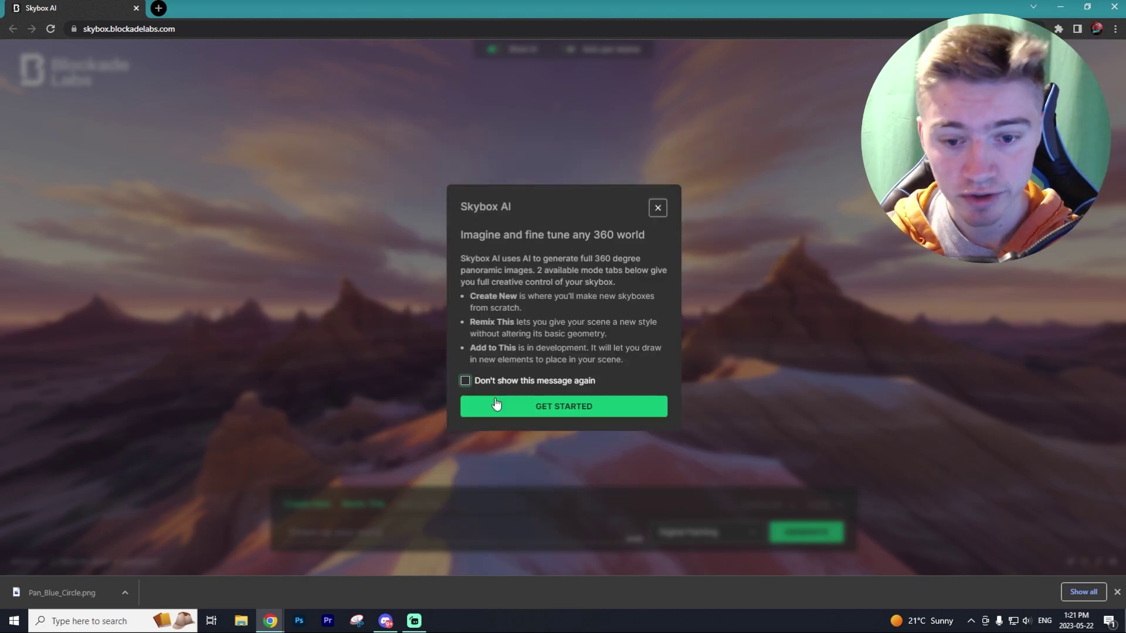
{"action": "left_click", "coordinate": [467, 383]}
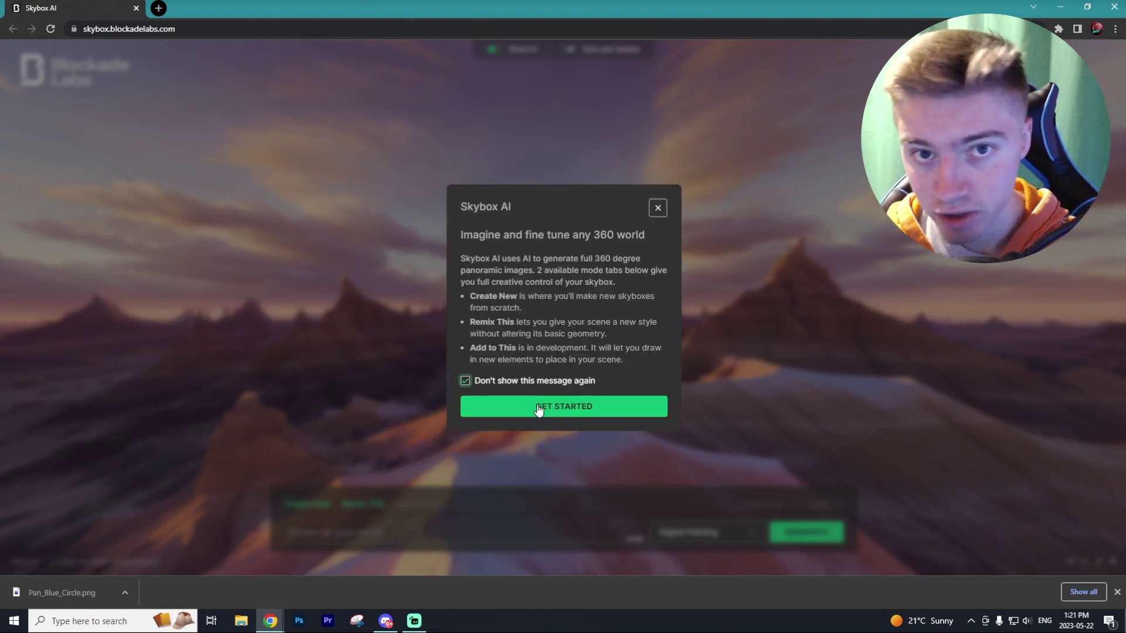
{"action": "left_click", "coordinate": [532, 410]}
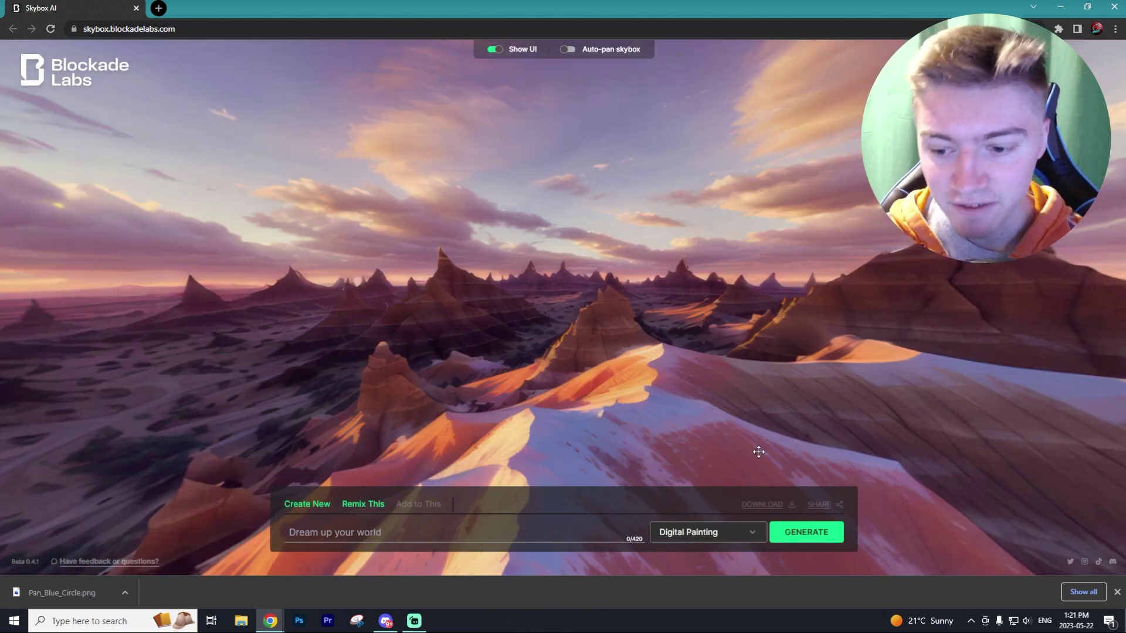
Step: Start a new world from scratch, leaving an empty sketching grid
{"action": "left_click_drag", "start_coordinate": [758, 452], "coordinate": [829, 311]}
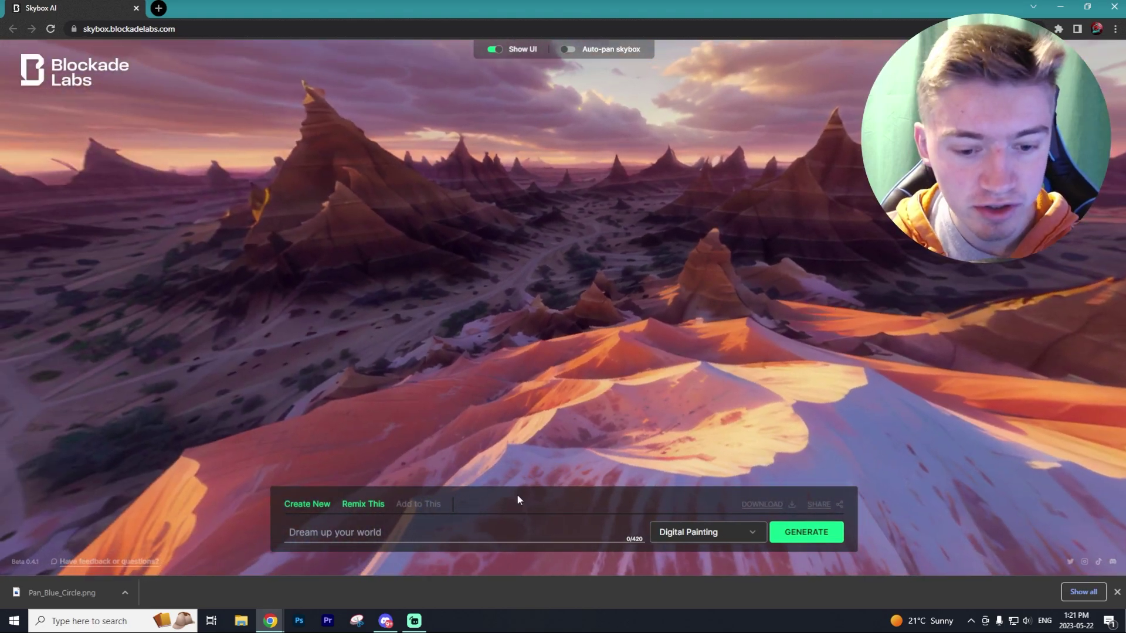
{"action": "mouse_move", "coordinate": [296, 508]}
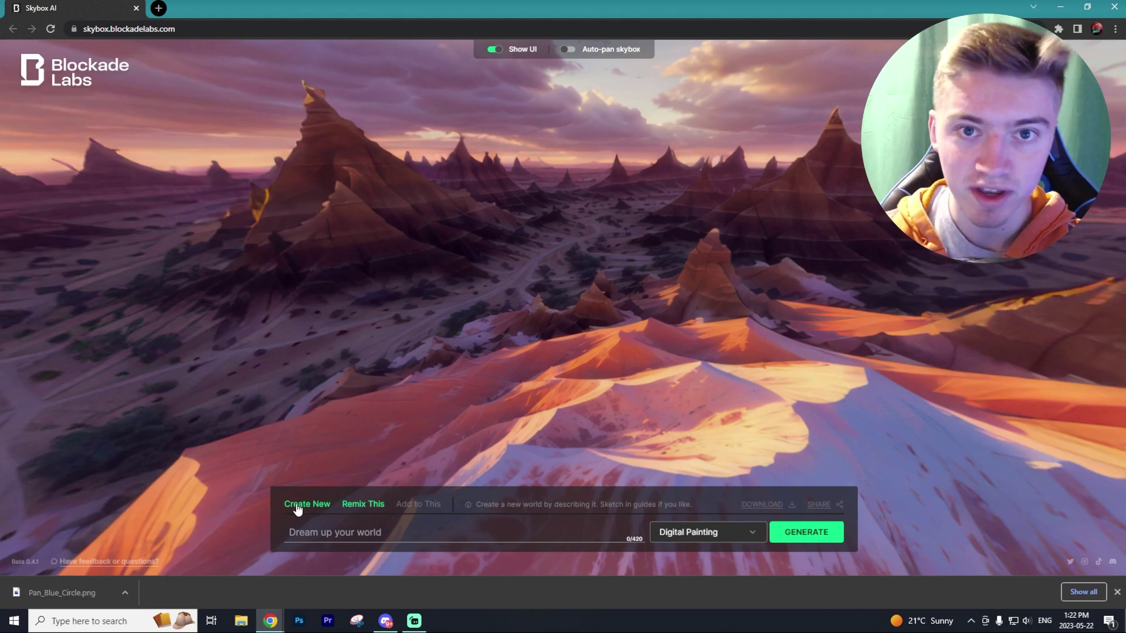
{"action": "left_click", "coordinate": [297, 508]}
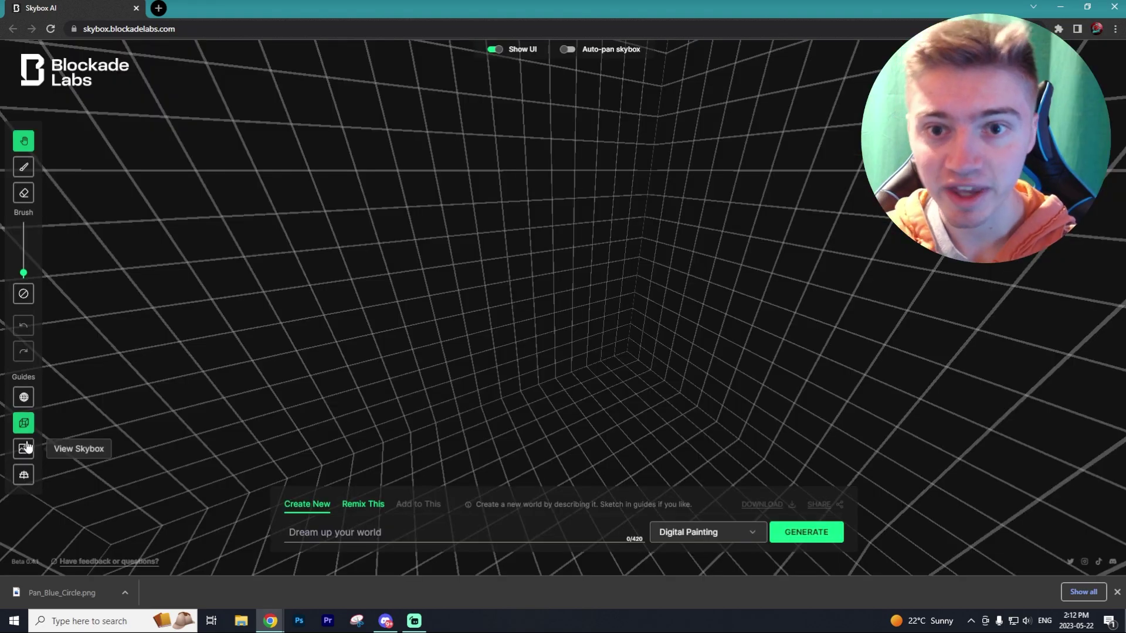
{"action": "left_click_drag", "start_coordinate": [450, 367], "coordinate": [373, 407]}
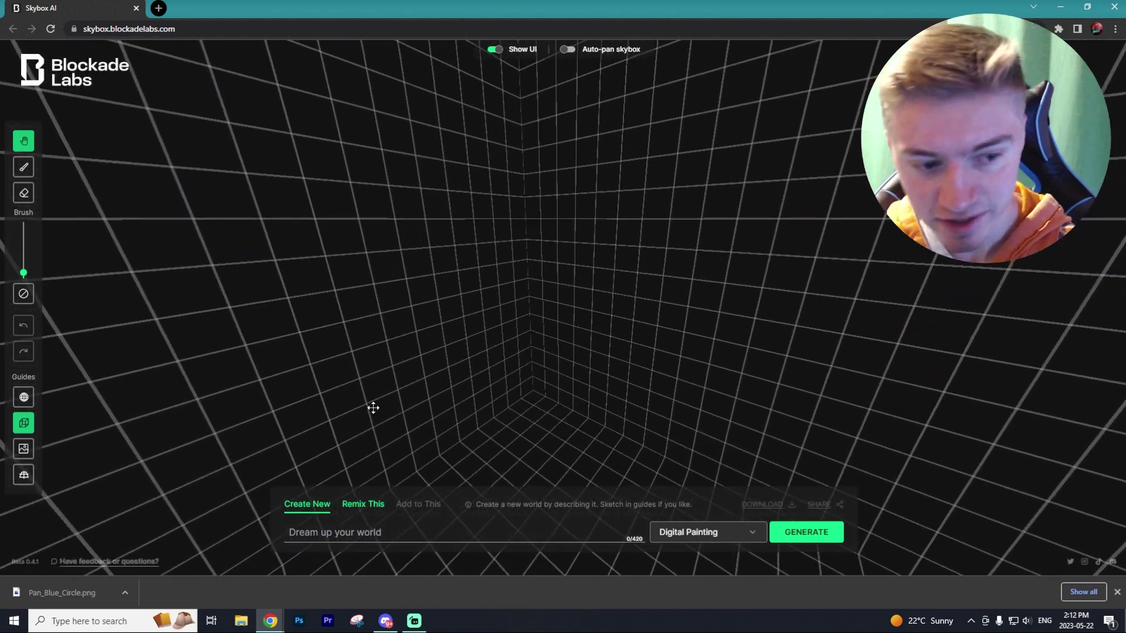
Step: Show the previous skybox image and floor guide, then hide both again to leave the bare grid
{"action": "left_click", "coordinate": [26, 451]}
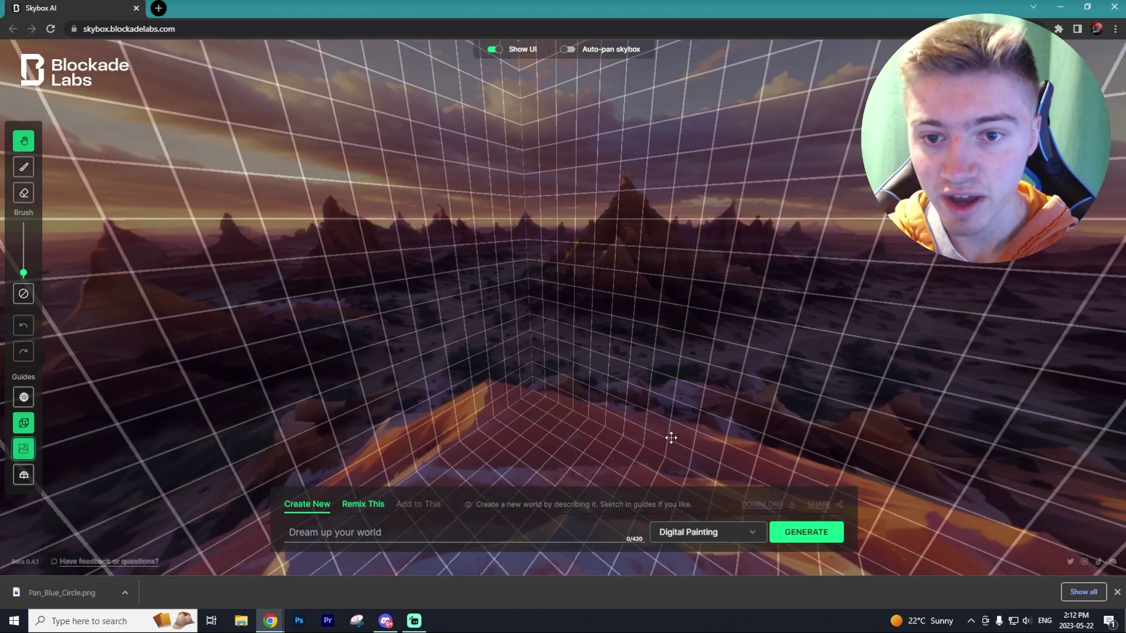
{"action": "left_click_drag", "start_coordinate": [668, 434], "coordinate": [691, 279]}
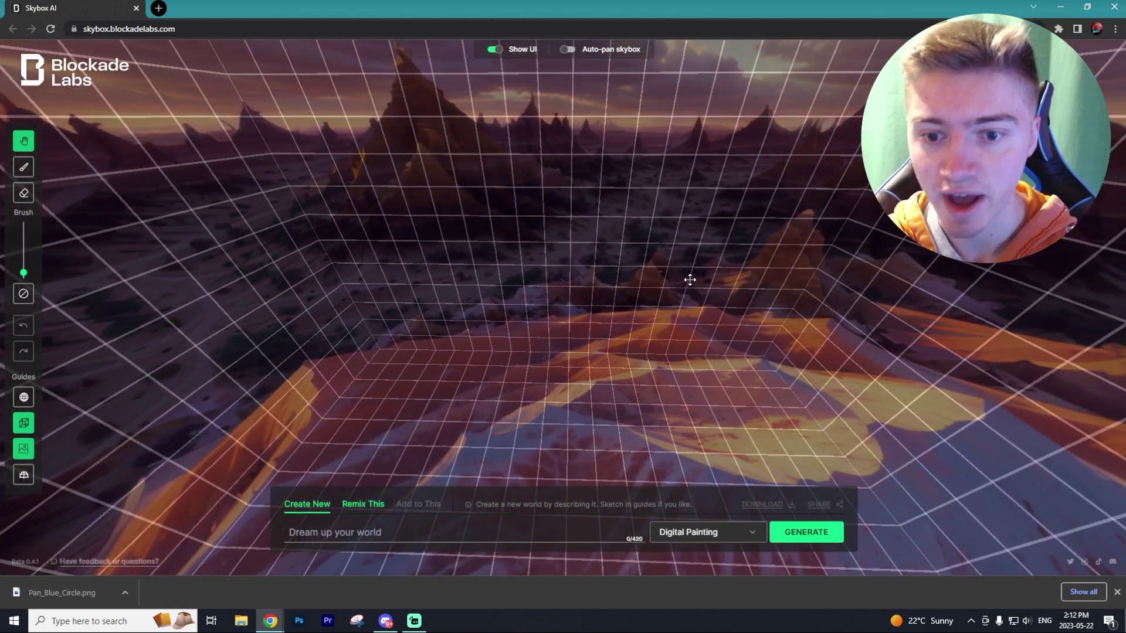
{"action": "left_click", "coordinate": [26, 484]}
{"action": "left_click_drag", "start_coordinate": [222, 360], "coordinate": [272, 467]}
{"action": "left_click", "coordinate": [20, 487]}
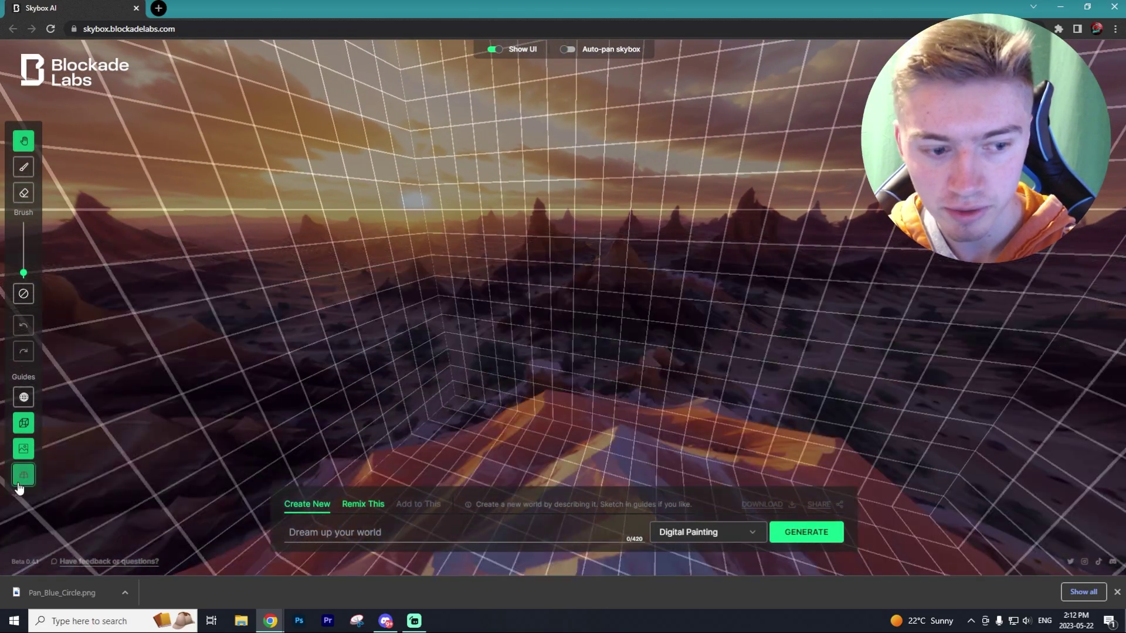
{"action": "left_click", "coordinate": [23, 450]}
{"action": "left_click_drag", "start_coordinate": [445, 409], "coordinate": [403, 500]}
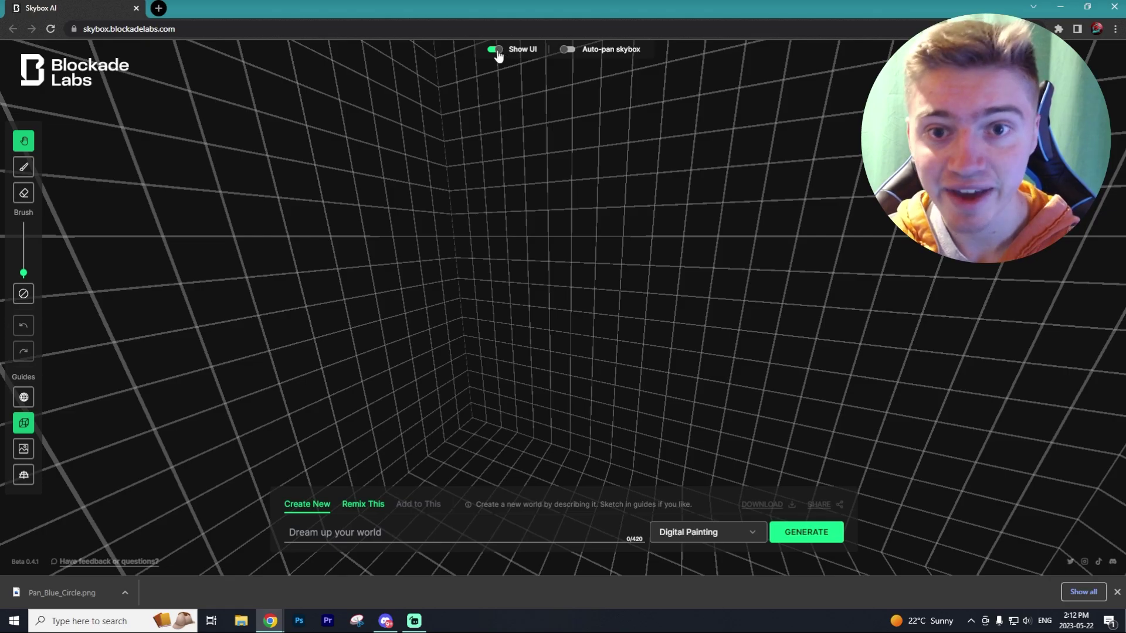
Step: Hide the interface, close the browser download bar, and toggle Auto-pan skybox on then off
{"action": "left_click", "coordinate": [495, 49]}
{"action": "left_click_drag", "start_coordinate": [724, 393], "coordinate": [1016, 461]}
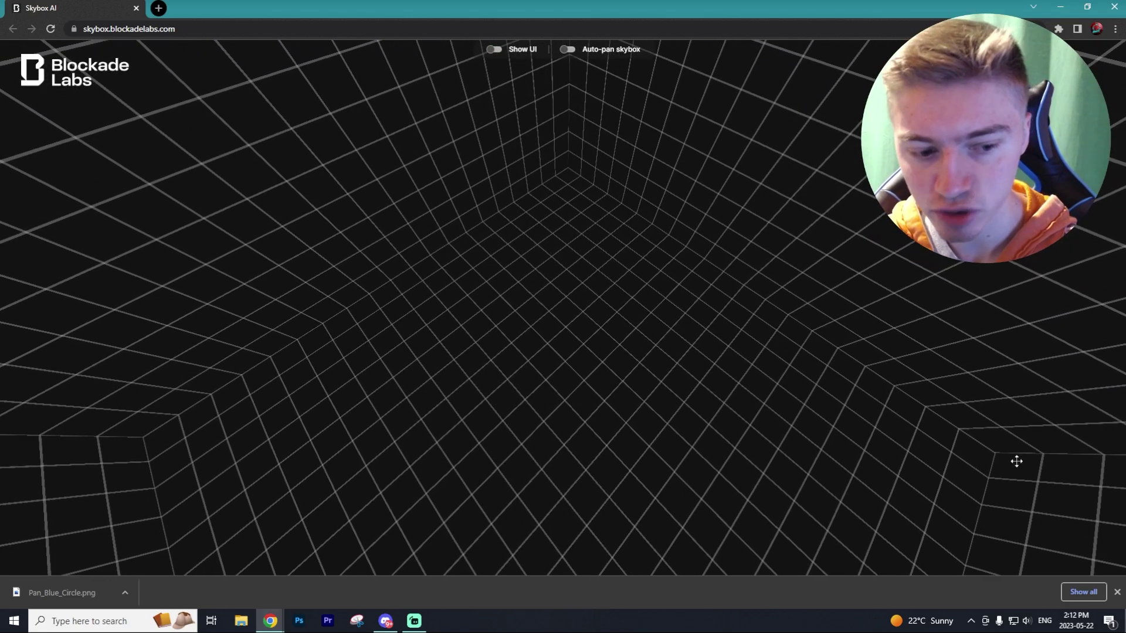
{"action": "left_click", "coordinate": [1118, 592]}
{"action": "left_click_drag", "start_coordinate": [1005, 512], "coordinate": [615, 505]}
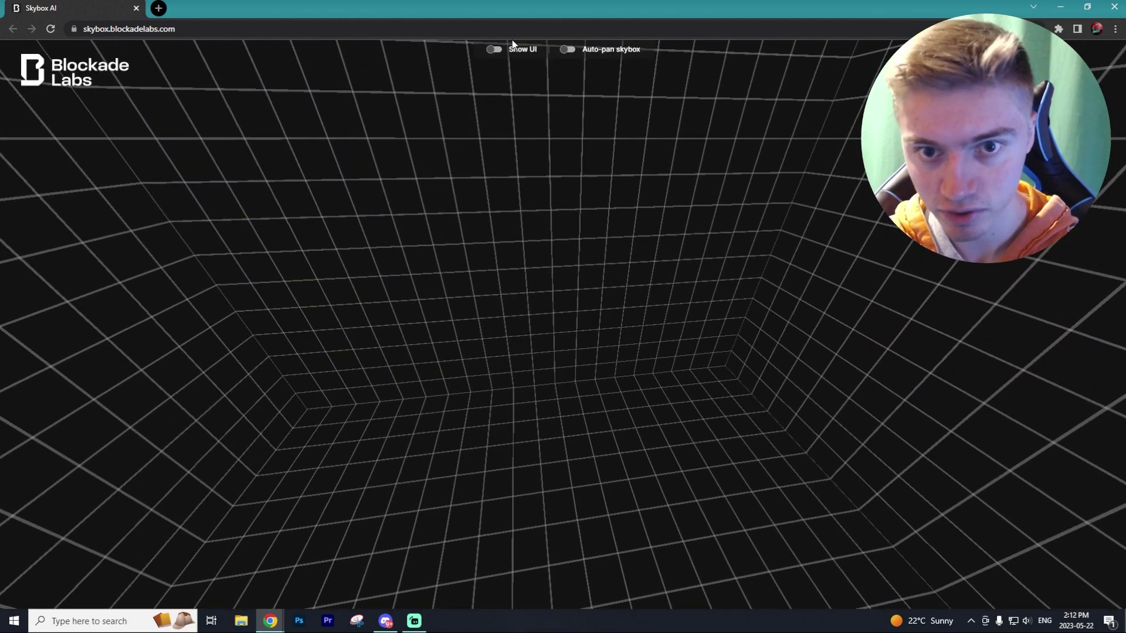
{"action": "left_click_drag", "start_coordinate": [513, 44], "coordinate": [563, 75]}
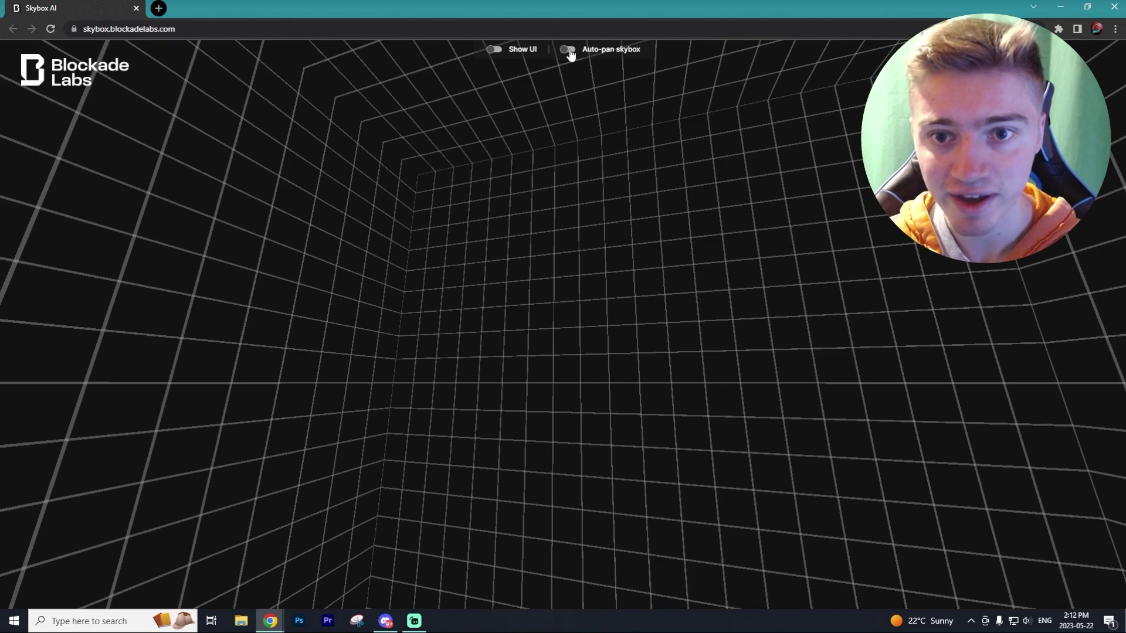
{"action": "left_click", "coordinate": [568, 50]}
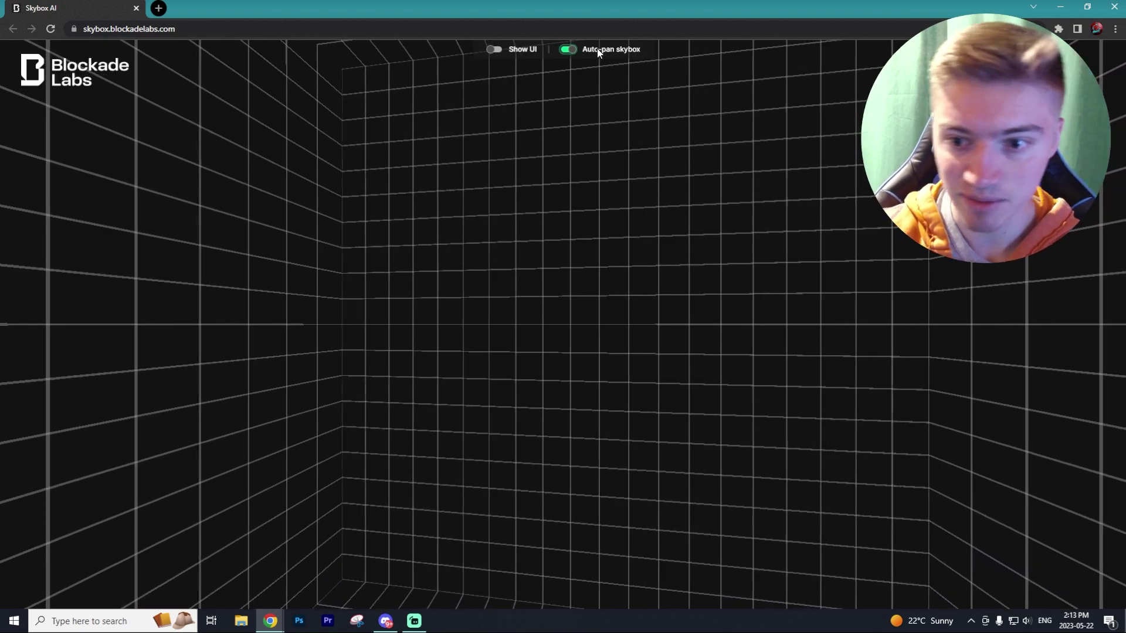
{"action": "left_click", "coordinate": [571, 50]}
Step: Restore the interface panels and select the marker at maximum brush size
{"action": "left_click", "coordinate": [495, 50]}
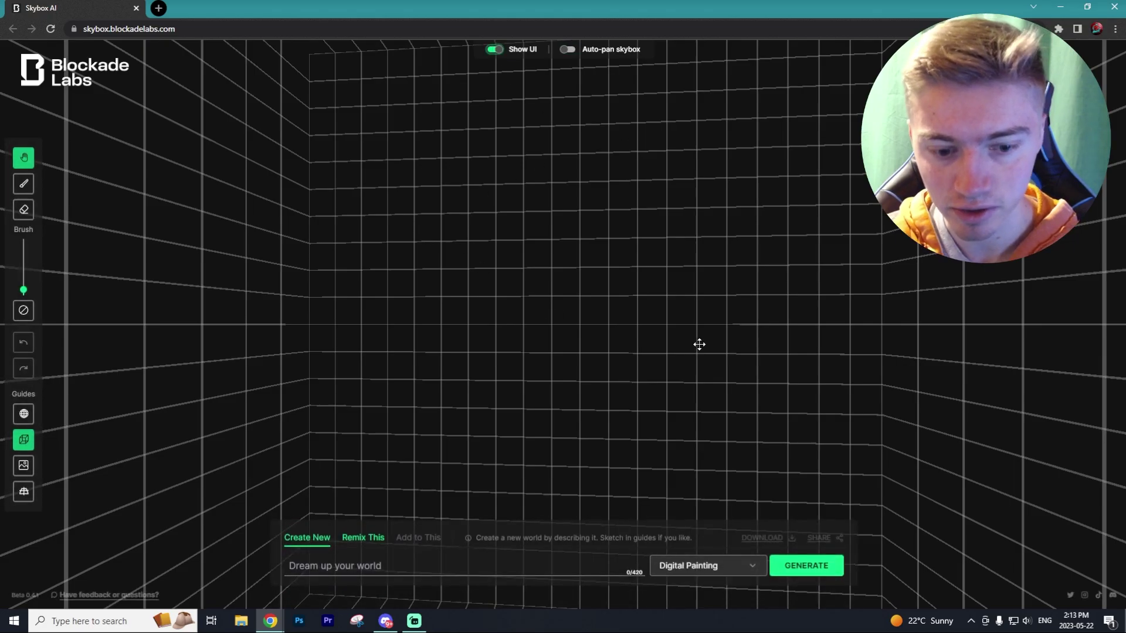
{"action": "left_click_drag", "start_coordinate": [676, 348], "coordinate": [876, 305]}
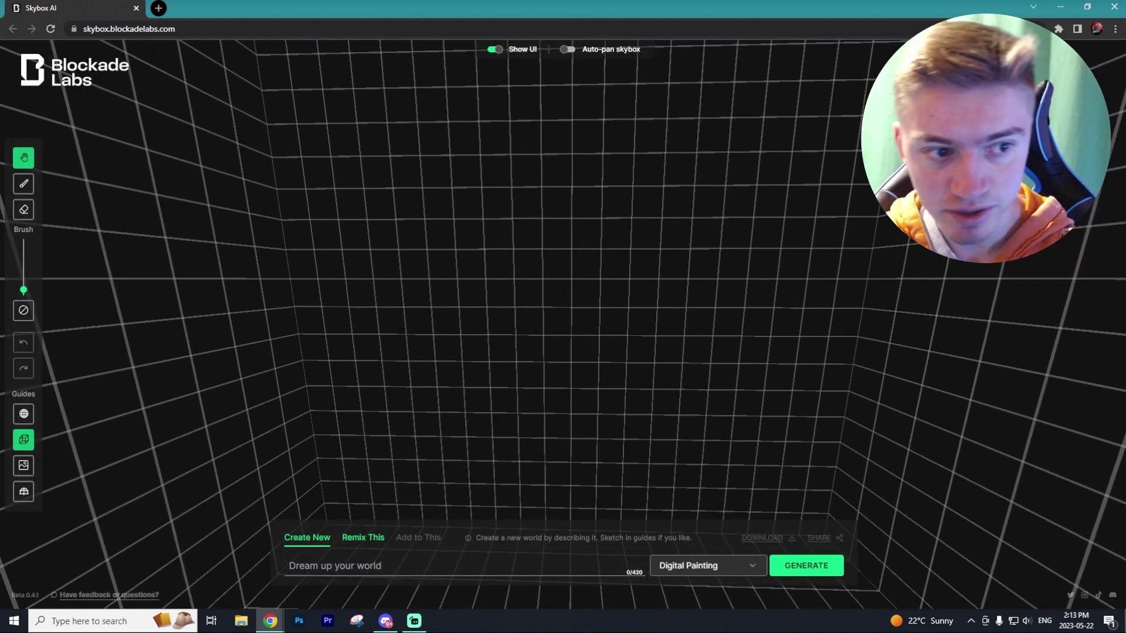
{"action": "left_click", "coordinate": [19, 185]}
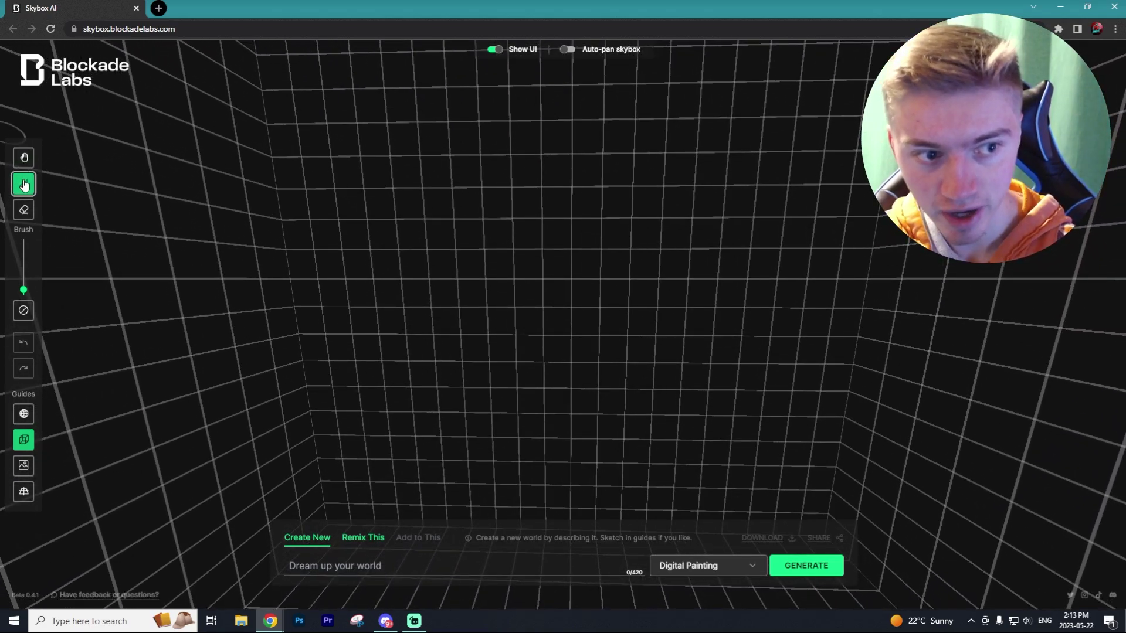
{"action": "left_click", "coordinate": [23, 166]}
{"action": "left_click", "coordinate": [26, 188]}
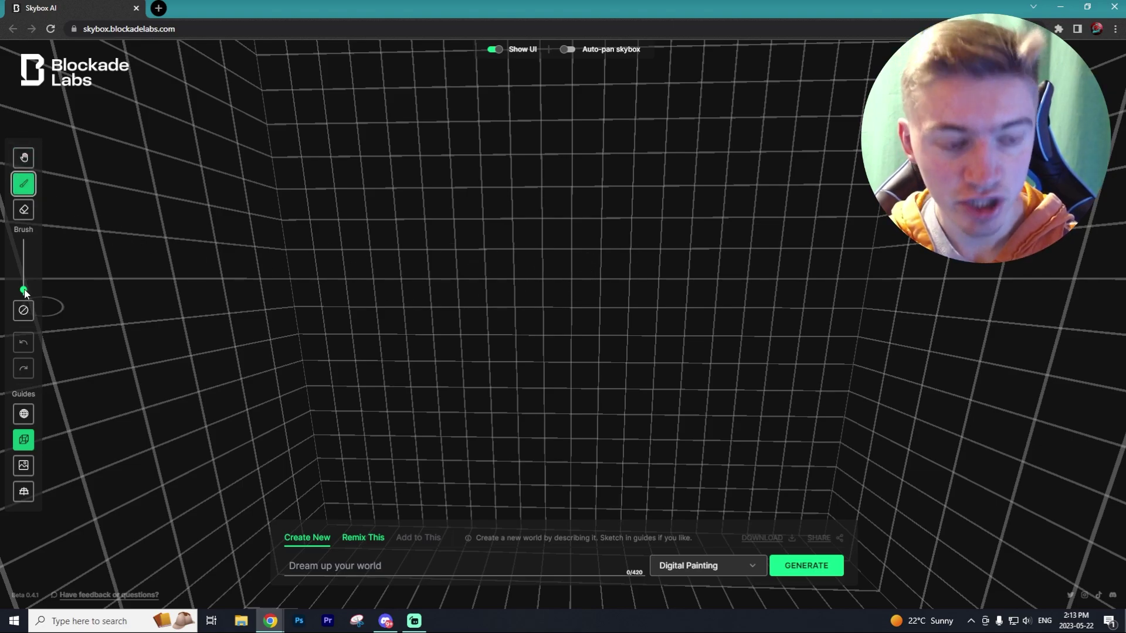
{"action": "left_click_drag", "start_coordinate": [24, 291], "coordinate": [25, 238]}
Step: Draw two green test strokes on the wall, then erase them with a maxed-out eraser
{"action": "mouse_move", "coordinate": [532, 224]}
{"action": "left_mouse_down"}
{"action": "mouse_move", "coordinate": [651, 219]}
{"action": "mouse_move", "coordinate": [566, 237]}
{"action": "left_mouse_up"}
{"action": "left_click_drag", "start_coordinate": [24, 242], "coordinate": [26, 303]}
{"action": "mouse_move", "coordinate": [368, 199]}
{"action": "left_mouse_down"}
{"action": "mouse_move", "coordinate": [421, 200]}
{"action": "mouse_move", "coordinate": [442, 166]}
{"action": "mouse_move", "coordinate": [562, 115]}
{"action": "left_mouse_up"}
{"action": "left_click", "coordinate": [24, 210]}
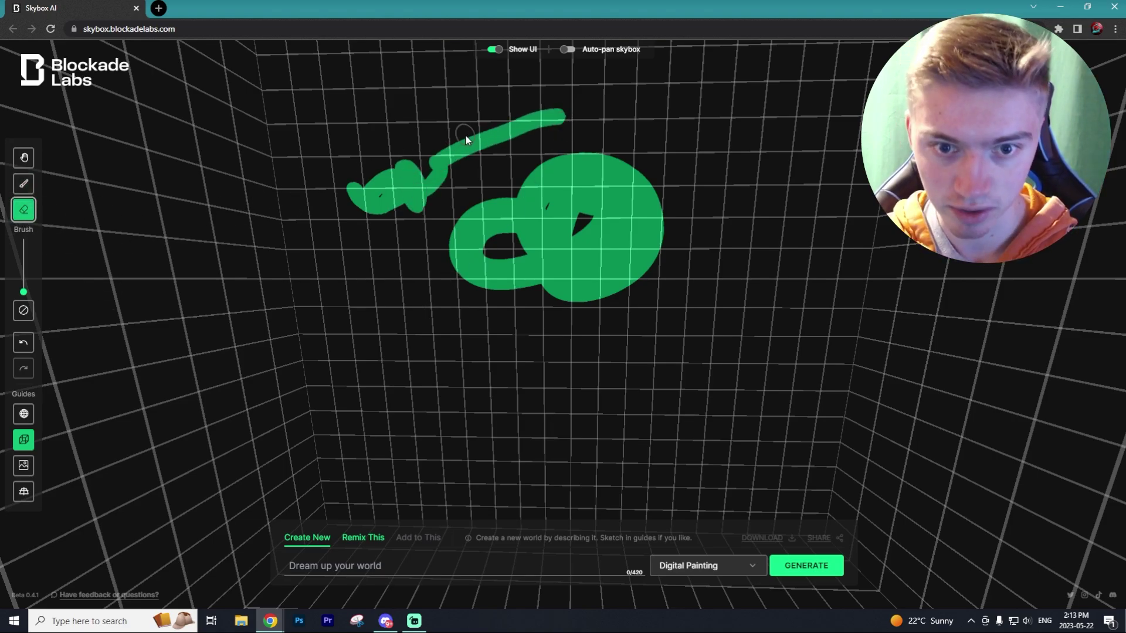
{"action": "left_click_drag", "start_coordinate": [23, 290], "coordinate": [23, 243]}
{"action": "mouse_move", "coordinate": [558, 108]}
{"action": "left_mouse_down"}
{"action": "mouse_move", "coordinate": [515, 136]}
{"action": "mouse_move", "coordinate": [468, 136]}
{"action": "mouse_move", "coordinate": [403, 170]}
{"action": "mouse_move", "coordinate": [447, 195]}
{"action": "mouse_move", "coordinate": [415, 159]}
{"action": "mouse_move", "coordinate": [390, 201]}
{"action": "mouse_move", "coordinate": [465, 214]}
{"action": "mouse_move", "coordinate": [440, 248]}
{"action": "mouse_move", "coordinate": [612, 252]}
{"action": "mouse_move", "coordinate": [658, 212]}
{"action": "mouse_move", "coordinate": [473, 189]}
{"action": "mouse_move", "coordinate": [524, 270]}
{"action": "mouse_move", "coordinate": [524, 235]}
{"action": "mouse_move", "coordinate": [395, 269]}
{"action": "mouse_move", "coordinate": [514, 302]}
{"action": "mouse_move", "coordinate": [629, 170]}
{"action": "mouse_move", "coordinate": [547, 246]}
{"action": "mouse_move", "coordinate": [498, 321]}
{"action": "mouse_move", "coordinate": [643, 274]}
{"action": "mouse_move", "coordinate": [594, 173]}
{"action": "mouse_move", "coordinate": [545, 175]}
{"action": "left_mouse_up"}
Step: Paint a green X on the wall with two crossing diagonal strokes
{"action": "key", "text": "b"}
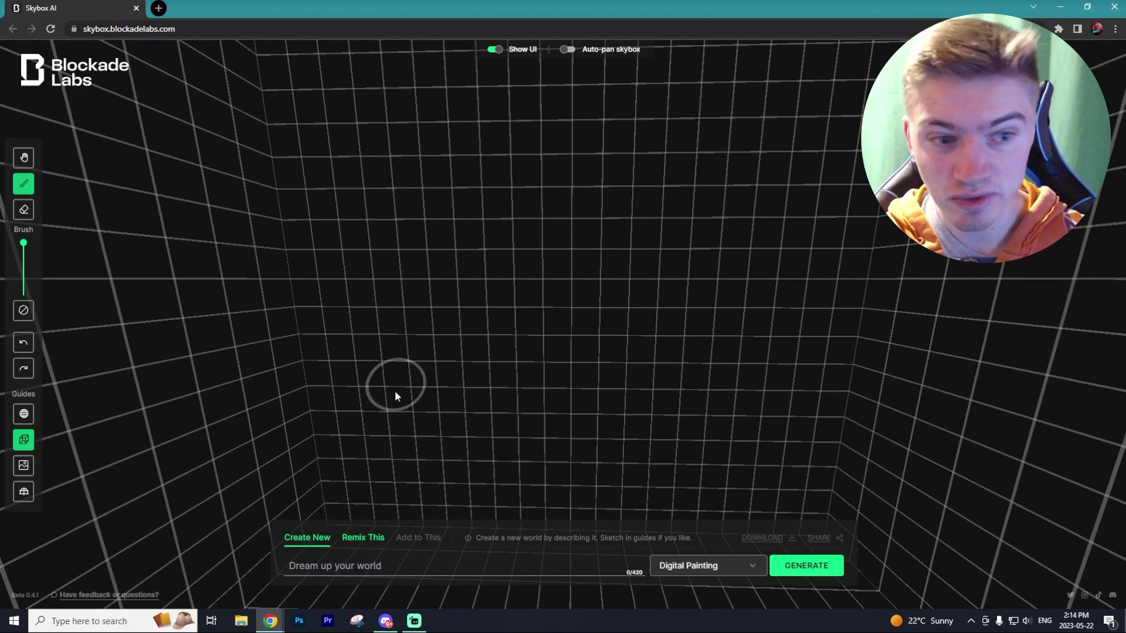
{"action": "left_click_drag", "start_coordinate": [377, 408], "coordinate": [744, 103]}
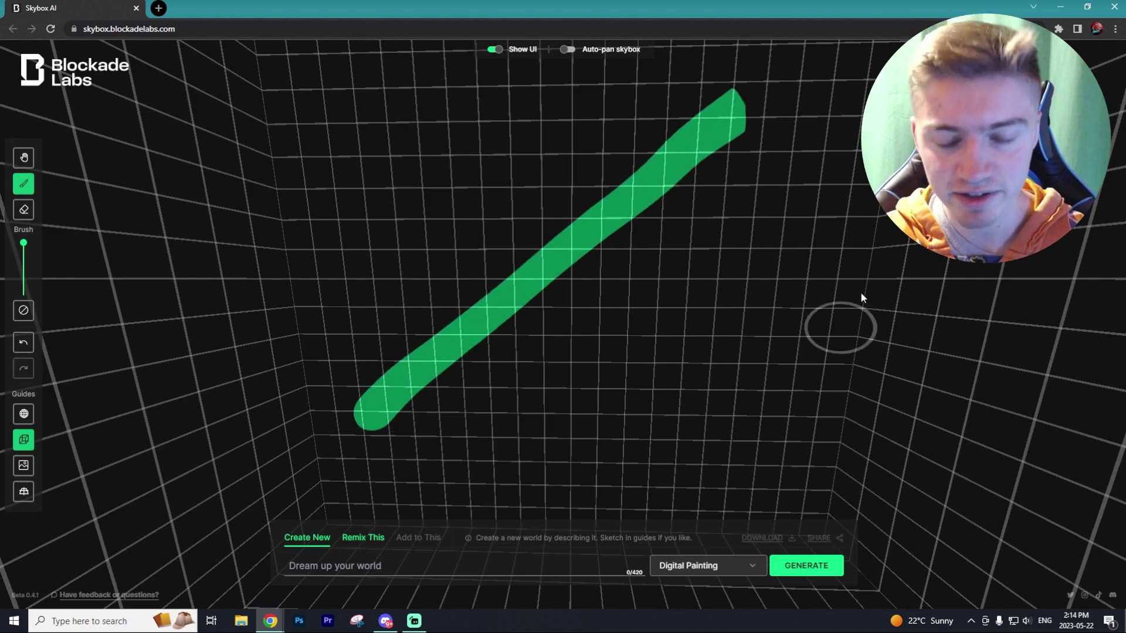
{"action": "left_click_drag", "start_coordinate": [514, 134], "coordinate": [704, 301]}
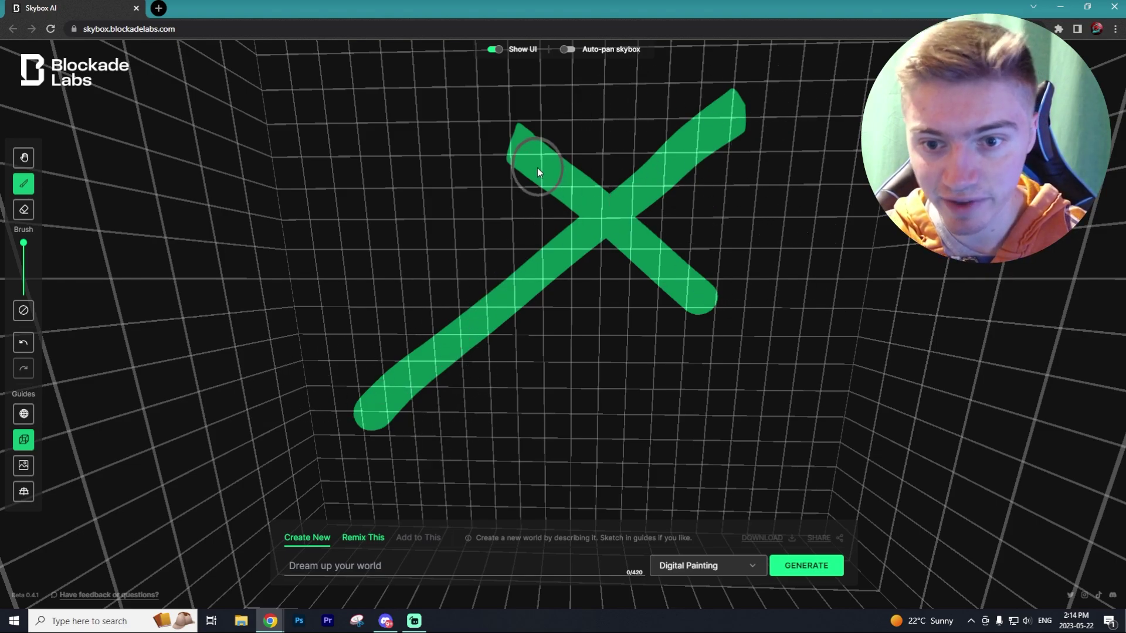
Step: Erase part of the X, then undo with Ctrl+Z three times to remove it entirely
{"action": "left_click", "coordinate": [24, 212]}
{"action": "mouse_move", "coordinate": [554, 185]}
{"action": "left_mouse_down"}
{"action": "mouse_move", "coordinate": [574, 178]}
{"action": "mouse_move", "coordinate": [622, 233]}
{"action": "left_mouse_up"}
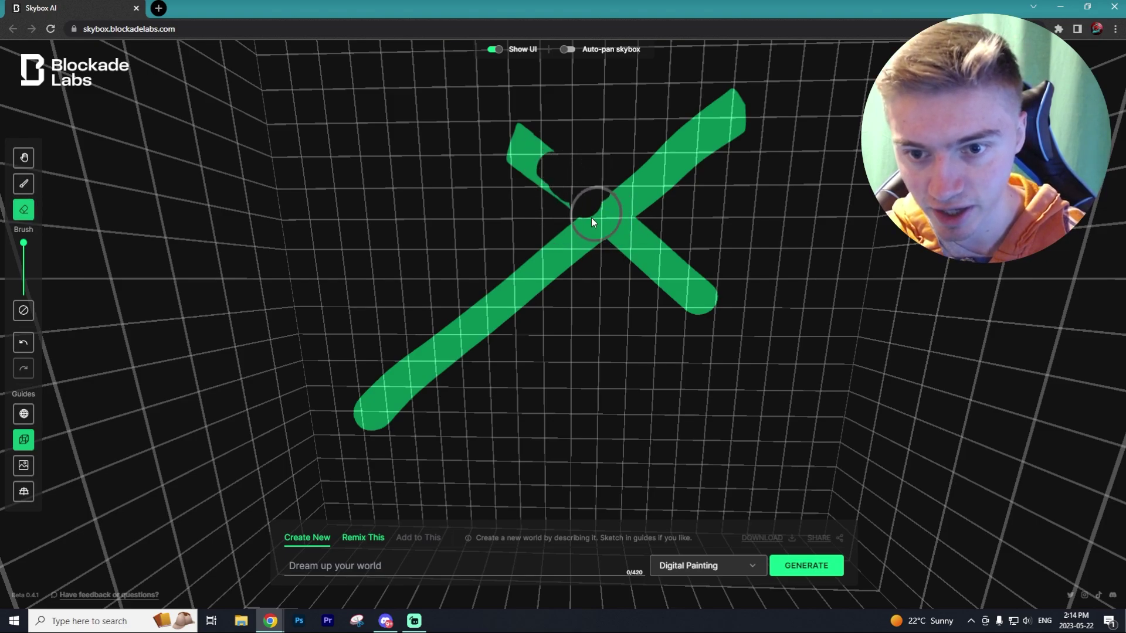
{"action": "key", "text": "ctrl+z"}
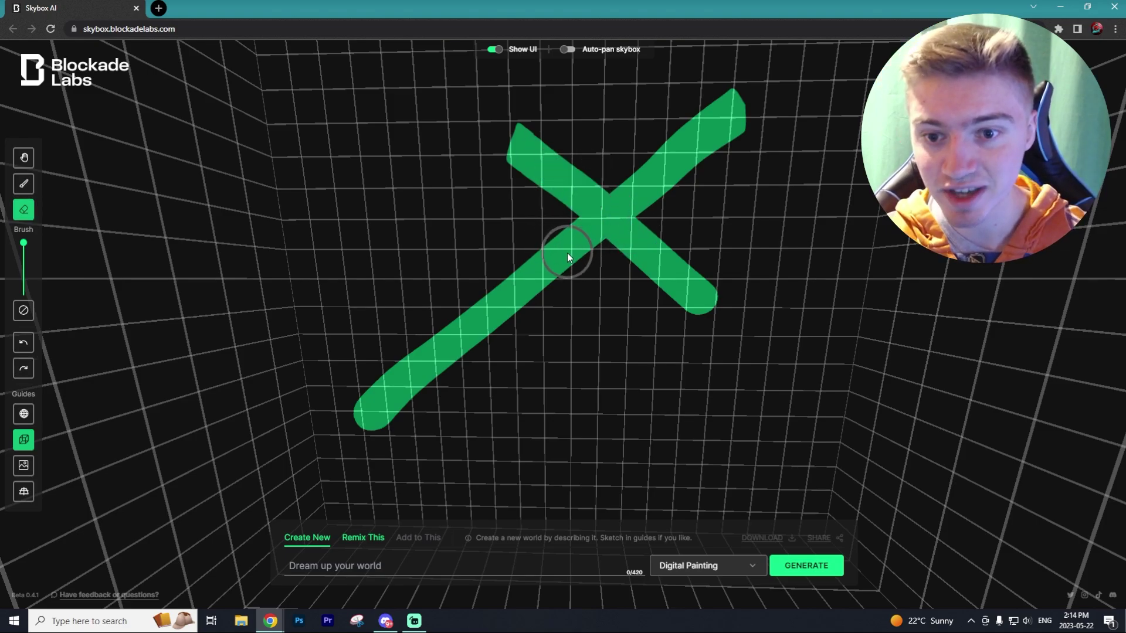
{"action": "key", "text": "ctrl+z"}
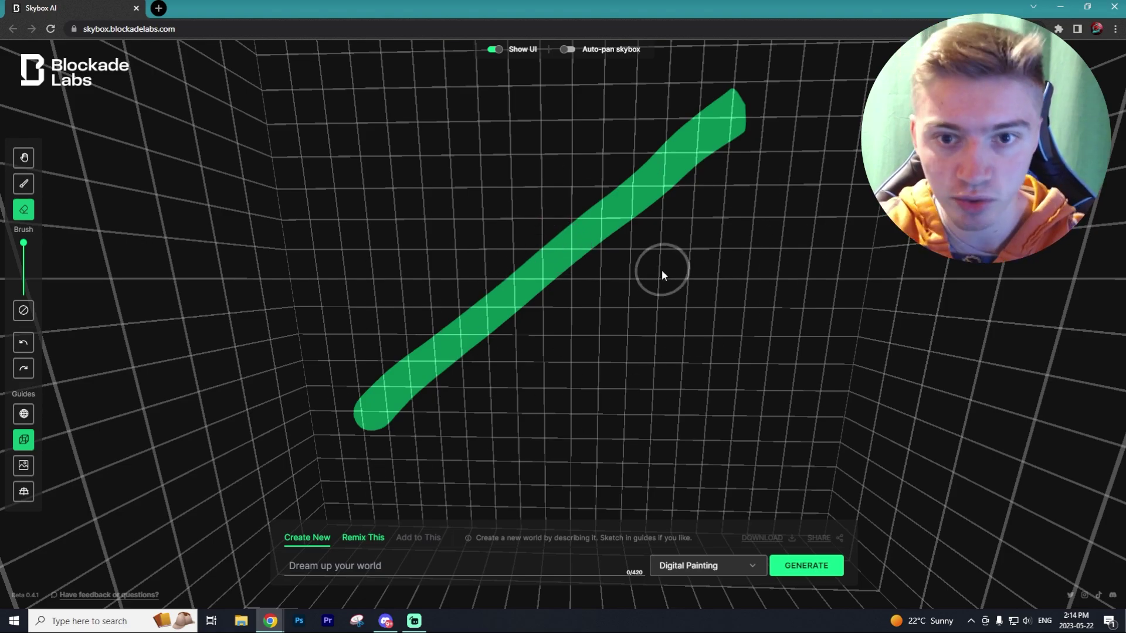
{"action": "key", "text": "ctrl+z"}
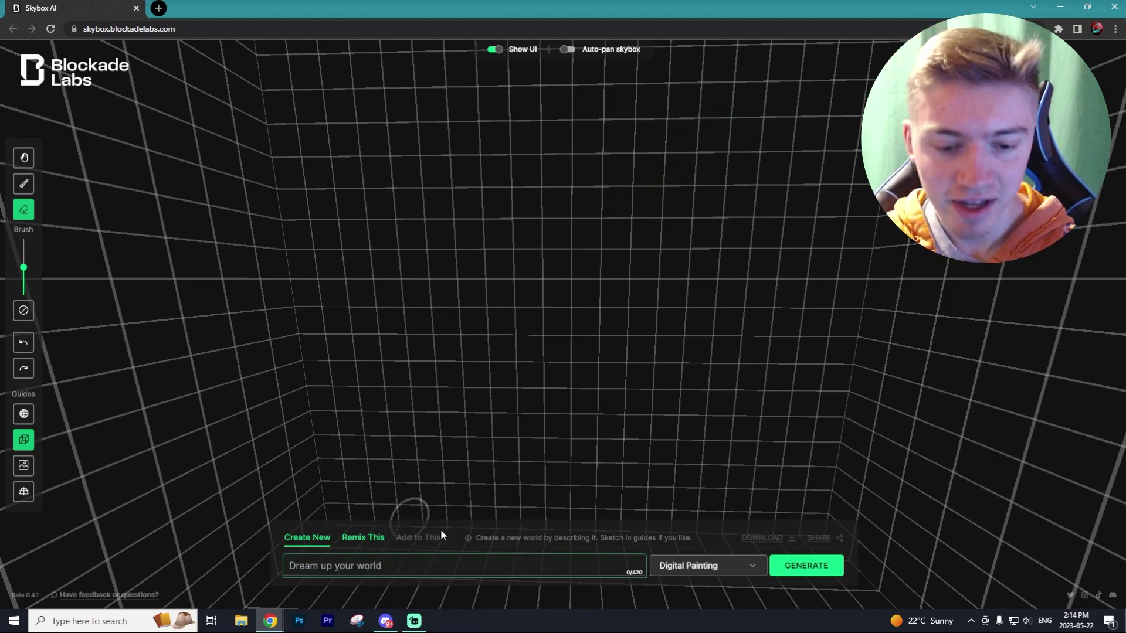
Step: Focus the world description prompt, then switch back to the brush for painting
{"action": "left_click", "coordinate": [429, 571]}
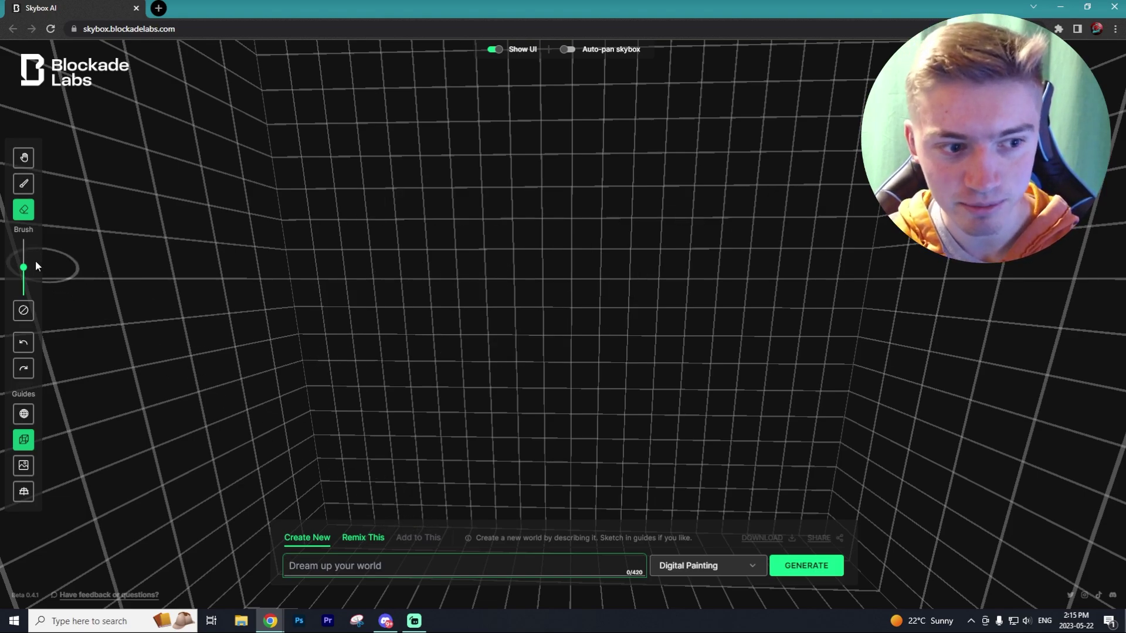
{"action": "left_click", "coordinate": [28, 188]}
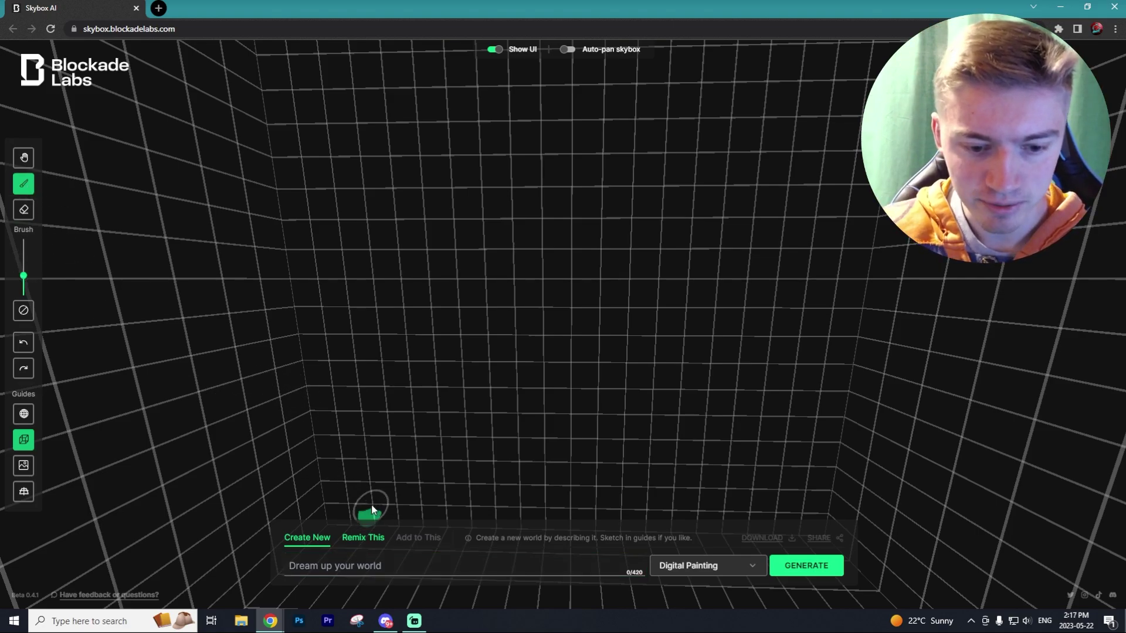
Step: Paint a vertical line up a wall corner and extend it along the floor edge
{"action": "left_click_drag", "start_coordinate": [370, 466], "coordinate": [349, 208]}
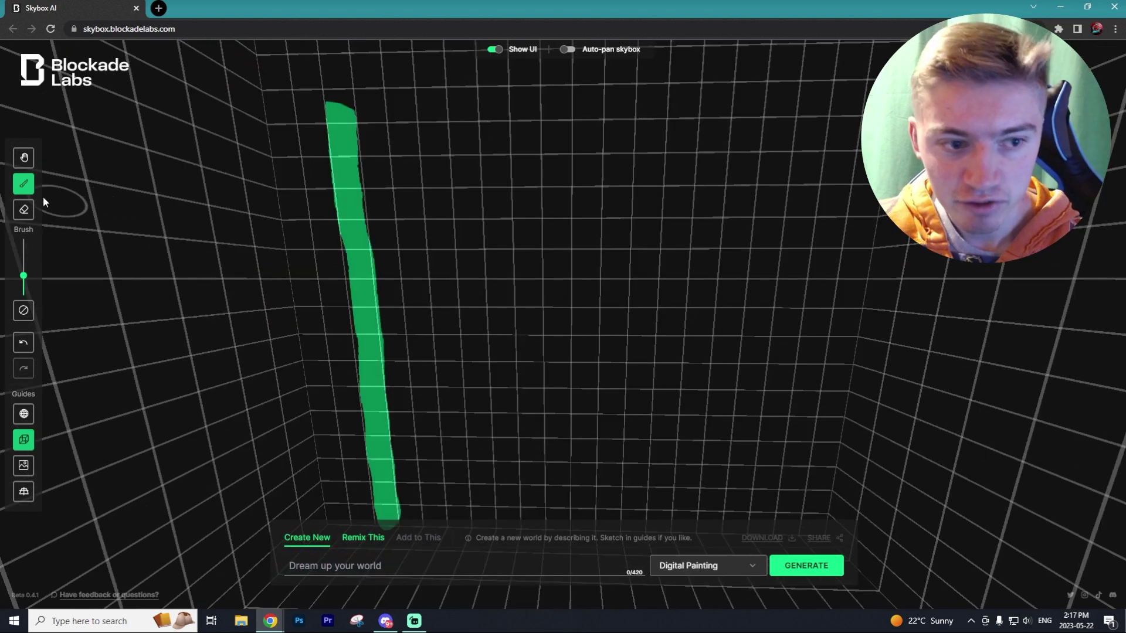
{"action": "left_click", "coordinate": [27, 158]}
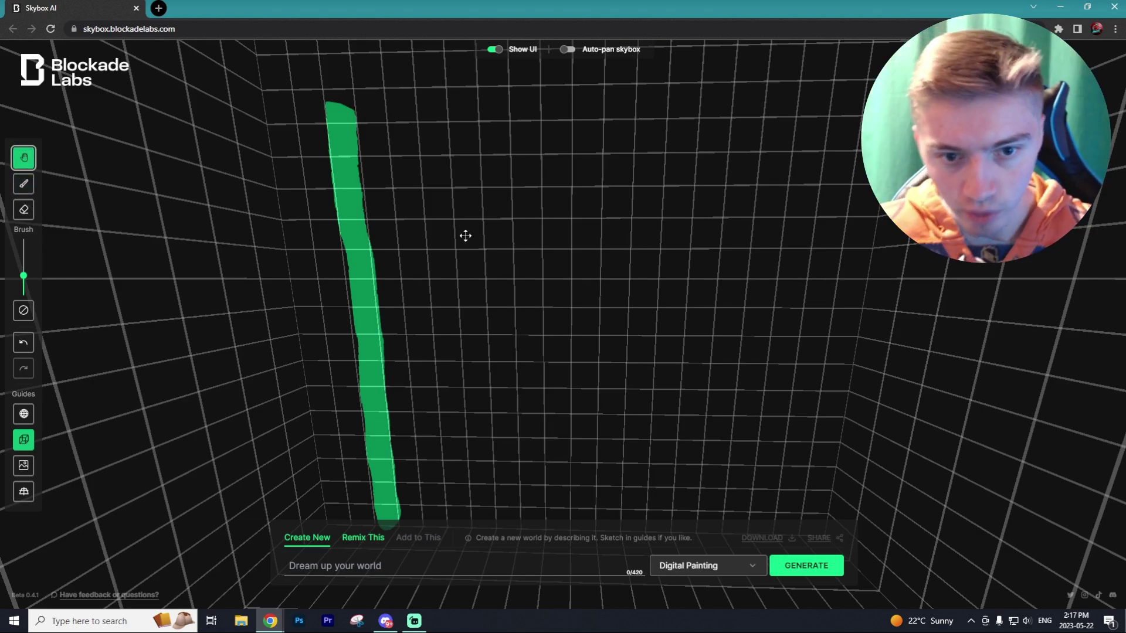
{"action": "mouse_move", "coordinate": [425, 126]}
{"action": "left_mouse_down"}
{"action": "mouse_move", "coordinate": [464, 357]}
{"action": "mouse_move", "coordinate": [378, 342]}
{"action": "mouse_move", "coordinate": [403, 289]}
{"action": "left_mouse_up"}
{"action": "key", "text": "b"}
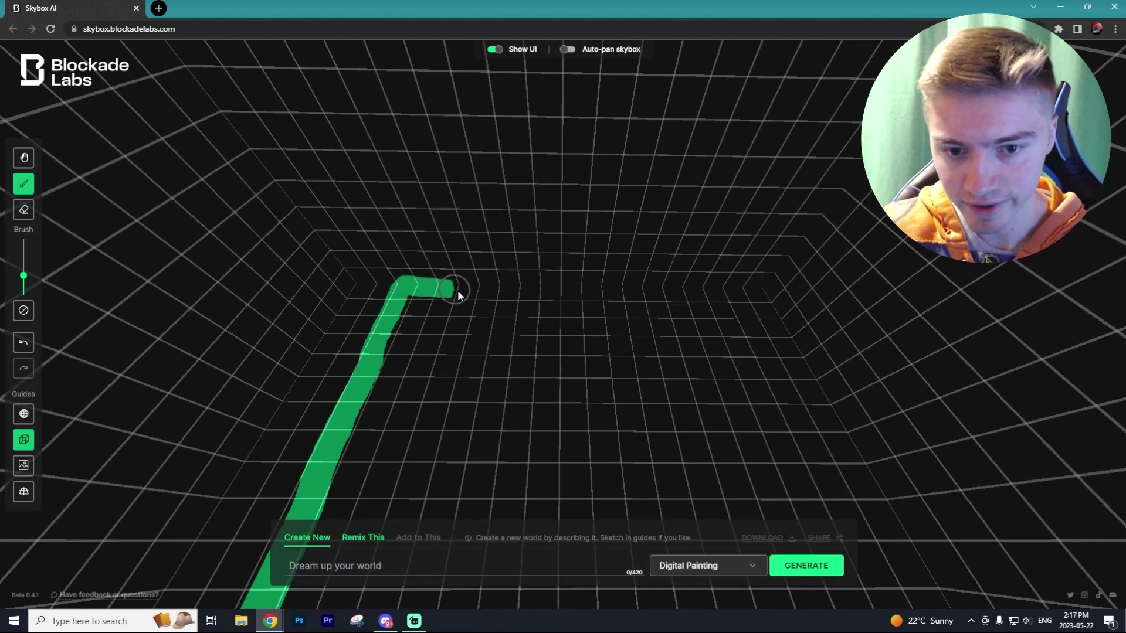
{"action": "left_click_drag", "start_coordinate": [459, 292], "coordinate": [702, 298]}
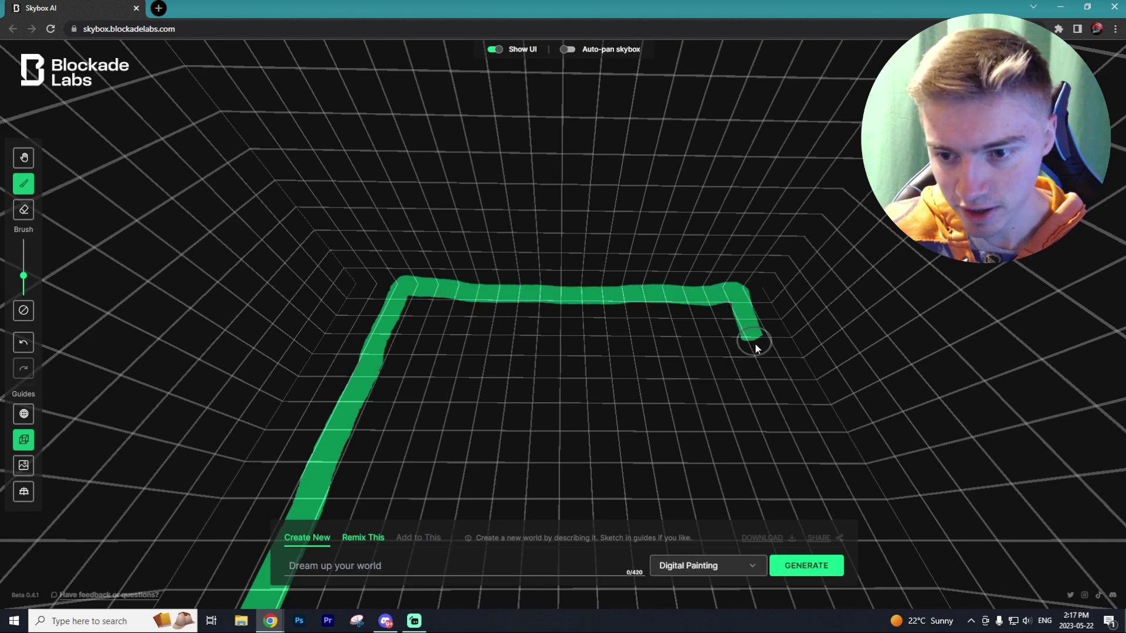
{"action": "key", "text": "h"}
{"action": "left_click_drag", "start_coordinate": [833, 496], "coordinate": [776, 261]}
{"action": "left_click", "coordinate": [23, 184]}
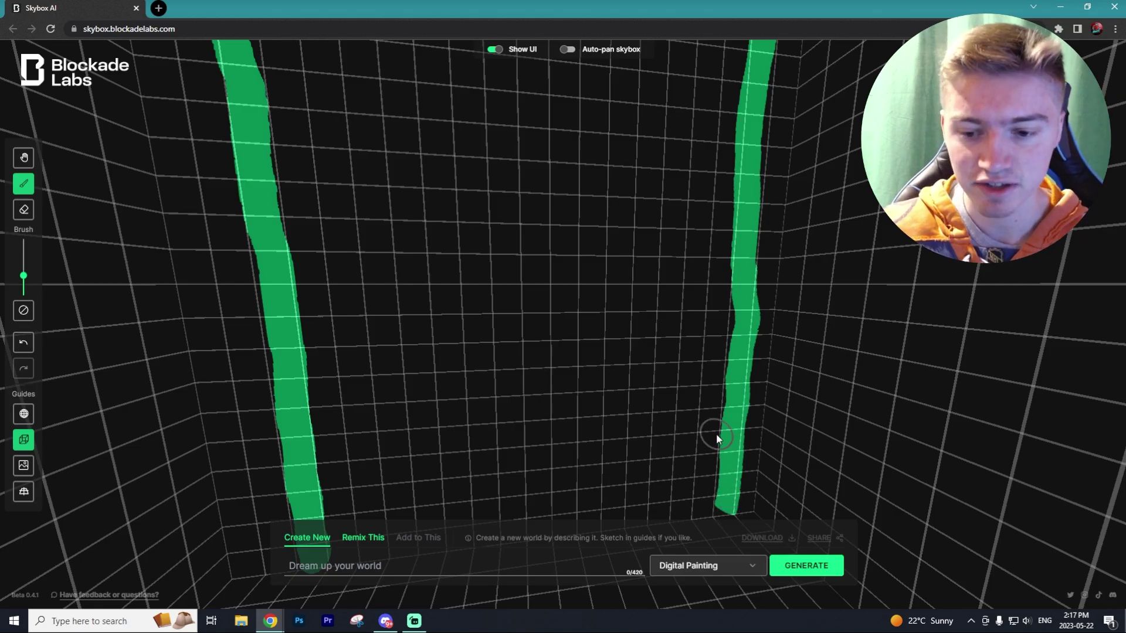
Step: Turn to the green-framed wall and extend a stroke rightward from its corner
{"action": "key", "text": "h"}
{"action": "mouse_move", "coordinate": [716, 439]}
{"action": "left_mouse_down"}
{"action": "mouse_move", "coordinate": [580, 462]}
{"action": "mouse_move", "coordinate": [498, 415]}
{"action": "mouse_move", "coordinate": [705, 364]}
{"action": "mouse_move", "coordinate": [629, 463]}
{"action": "left_mouse_up"}
{"action": "mouse_move", "coordinate": [550, 234]}
{"action": "left_mouse_down"}
{"action": "mouse_move", "coordinate": [573, 209]}
{"action": "mouse_move", "coordinate": [550, 358]}
{"action": "mouse_move", "coordinate": [493, 372]}
{"action": "mouse_move", "coordinate": [281, 279]}
{"action": "mouse_move", "coordinate": [149, 314]}
{"action": "mouse_move", "coordinate": [185, 333]}
{"action": "mouse_move", "coordinate": [166, 362]}
{"action": "left_mouse_up"}
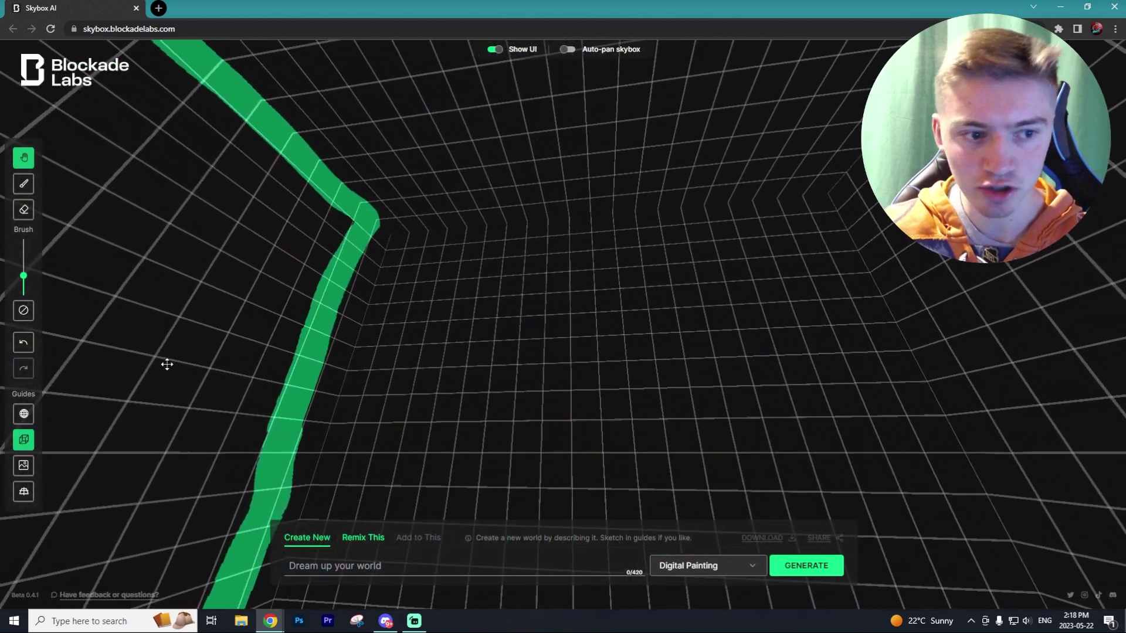
{"action": "left_click", "coordinate": [24, 183]}
{"action": "right_click_drag", "start_coordinate": [378, 206], "coordinate": [645, 419]}
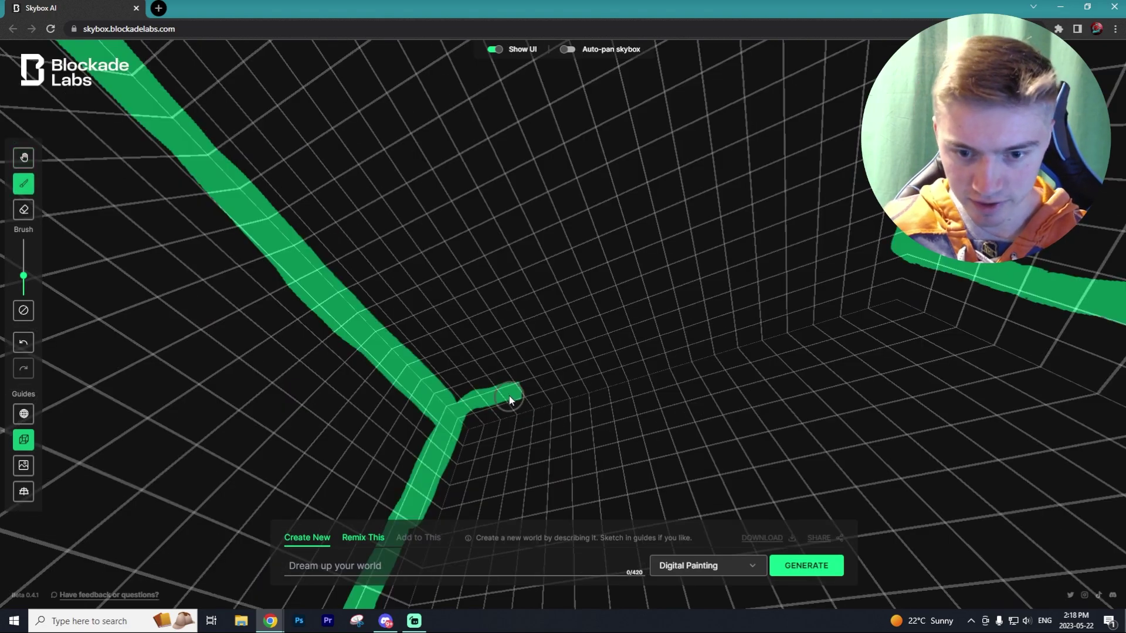
{"action": "left_click_drag", "start_coordinate": [508, 394], "coordinate": [745, 313]}
{"action": "key", "text": "h"}
{"action": "mouse_move", "coordinate": [625, 360]}
{"action": "left_mouse_down"}
{"action": "mouse_move", "coordinate": [579, 172]}
{"action": "mouse_move", "coordinate": [745, 252]}
{"action": "mouse_move", "coordinate": [774, 304]}
{"action": "mouse_move", "coordinate": [691, 234]}
{"action": "mouse_move", "coordinate": [337, 216]}
{"action": "mouse_move", "coordinate": [618, 171]}
{"action": "mouse_move", "coordinate": [686, 221]}
{"action": "mouse_move", "coordinate": [835, 515]}
{"action": "mouse_move", "coordinate": [952, 475]}
{"action": "mouse_move", "coordinate": [515, 344]}
{"action": "mouse_move", "coordinate": [679, 254]}
{"action": "left_mouse_up"}
Step: Paint a ceiling line between the pillars with five hanging strands and a large blob
{"action": "key", "text": "b"}
{"action": "left_click_drag", "start_coordinate": [195, 147], "coordinate": [835, 179]}
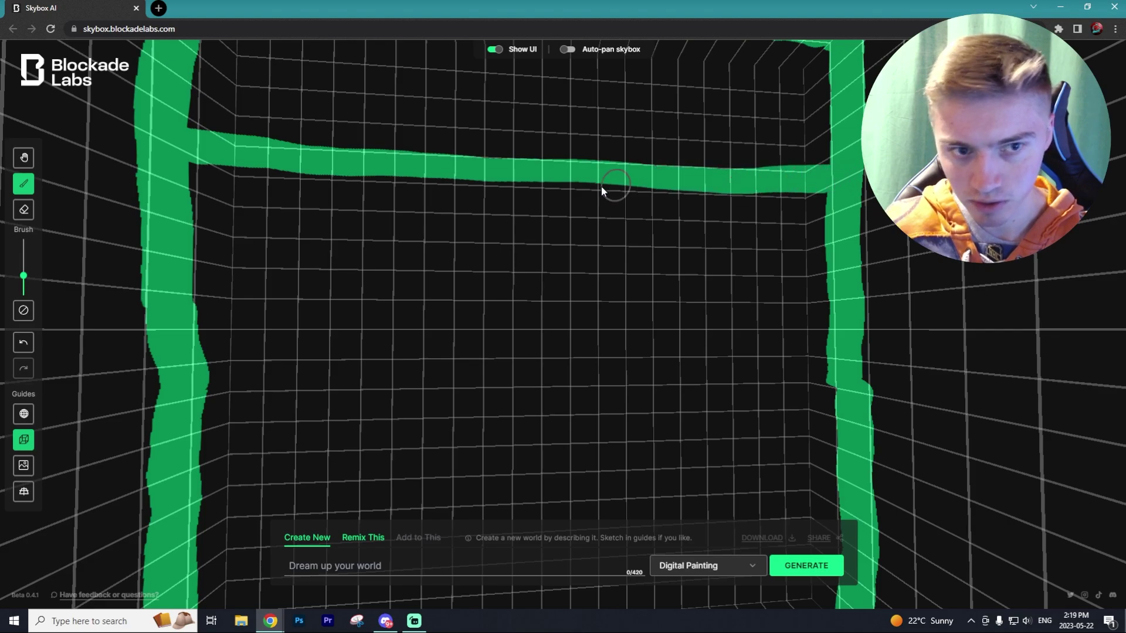
{"action": "mouse_move", "coordinate": [298, 186]}
{"action": "left_mouse_down"}
{"action": "mouse_move", "coordinate": [314, 253]}
{"action": "mouse_move", "coordinate": [279, 326]}
{"action": "mouse_move", "coordinate": [282, 382]}
{"action": "mouse_move", "coordinate": [256, 416]}
{"action": "left_mouse_up"}
{"action": "left_click_drag", "start_coordinate": [399, 178], "coordinate": [391, 418]}
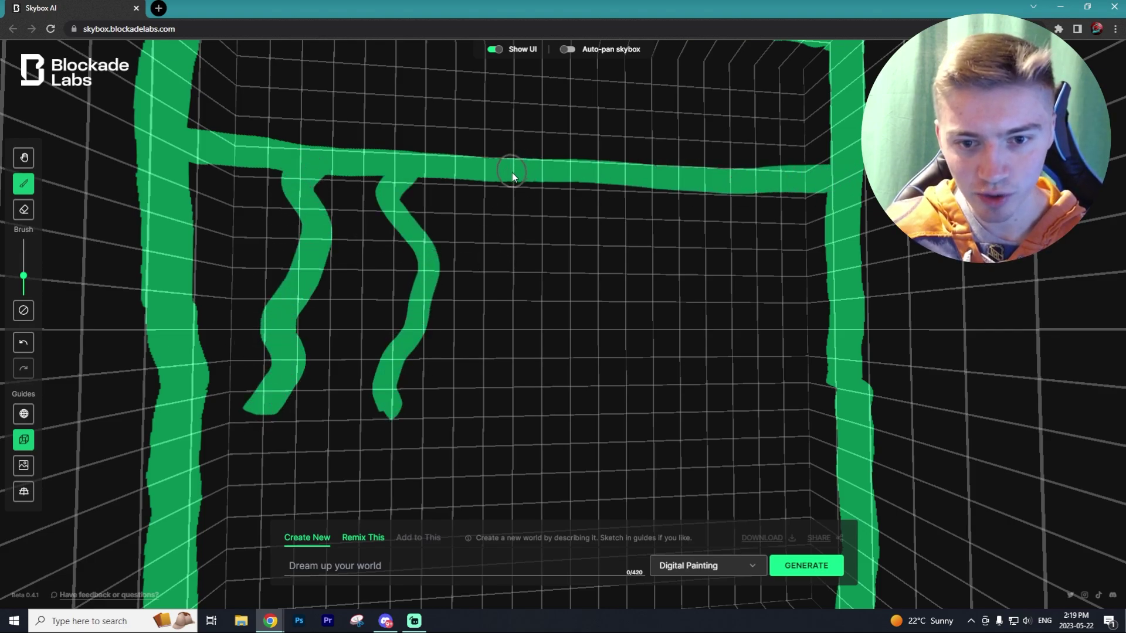
{"action": "mouse_move", "coordinate": [509, 179]}
{"action": "left_mouse_down"}
{"action": "mouse_move", "coordinate": [504, 214]}
{"action": "mouse_move", "coordinate": [547, 283]}
{"action": "mouse_move", "coordinate": [512, 350]}
{"action": "mouse_move", "coordinate": [503, 416]}
{"action": "left_mouse_up"}
{"action": "mouse_move", "coordinate": [620, 195]}
{"action": "left_mouse_down"}
{"action": "mouse_move", "coordinate": [651, 261]}
{"action": "mouse_move", "coordinate": [610, 366]}
{"action": "mouse_move", "coordinate": [607, 431]}
{"action": "left_mouse_up"}
{"action": "mouse_move", "coordinate": [719, 195]}
{"action": "left_mouse_down"}
{"action": "mouse_move", "coordinate": [730, 255]}
{"action": "mouse_move", "coordinate": [713, 314]}
{"action": "mouse_move", "coordinate": [739, 388]}
{"action": "mouse_move", "coordinate": [709, 396]}
{"action": "left_mouse_up"}
{"action": "left_click_drag", "start_coordinate": [343, 131], "coordinate": [751, 167]}
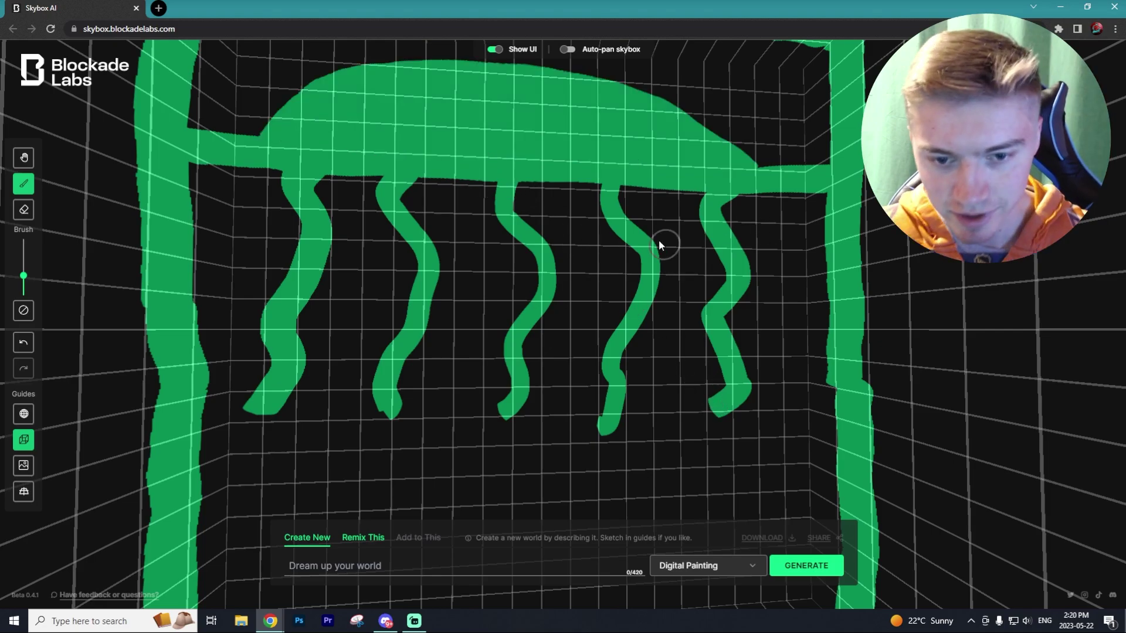
{"action": "left_click_drag", "start_coordinate": [654, 237], "coordinate": [607, 249]}
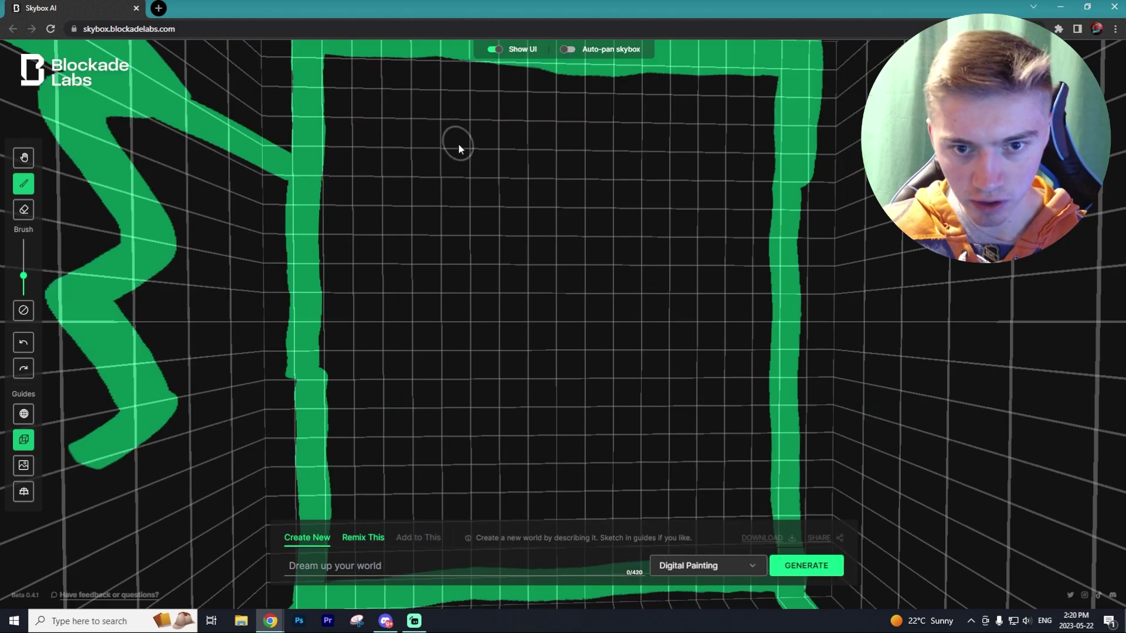
Step: Draw the door frame's left side and top, then finish a U-shaped door handle
{"action": "mouse_move", "coordinate": [456, 124]}
{"action": "left_mouse_down"}
{"action": "mouse_move", "coordinate": [445, 297]}
{"action": "mouse_move", "coordinate": [454, 551]}
{"action": "left_mouse_up"}
{"action": "left_click_drag", "start_coordinate": [461, 118], "coordinate": [730, 133]}
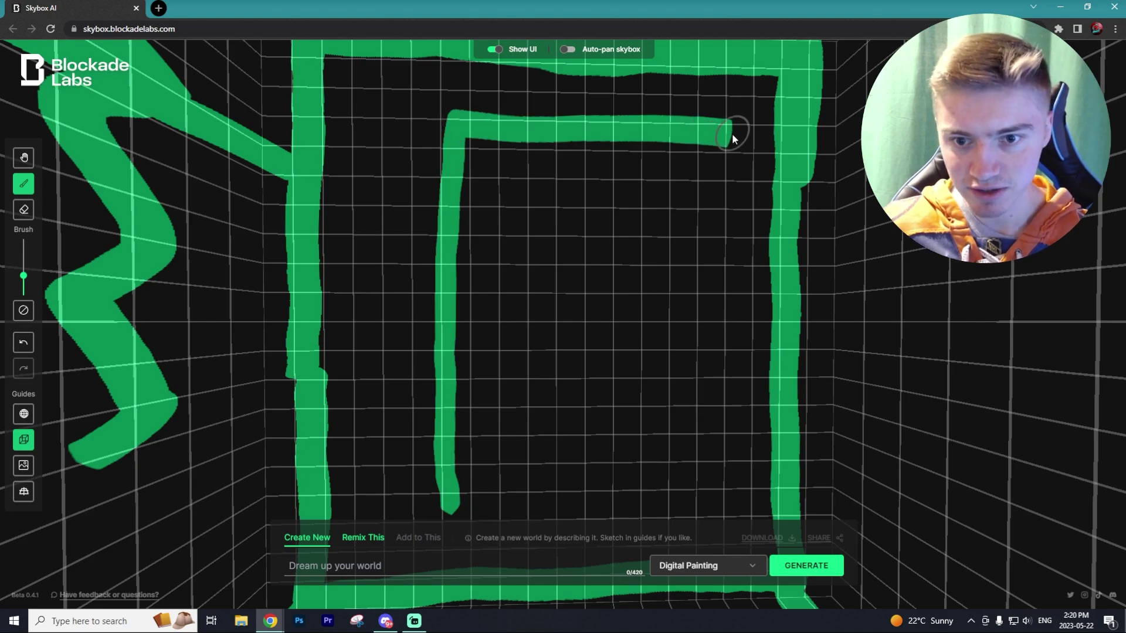
{"action": "key", "text": "space"}
{"action": "left_click_drag", "start_coordinate": [666, 249], "coordinate": [666, 213]}
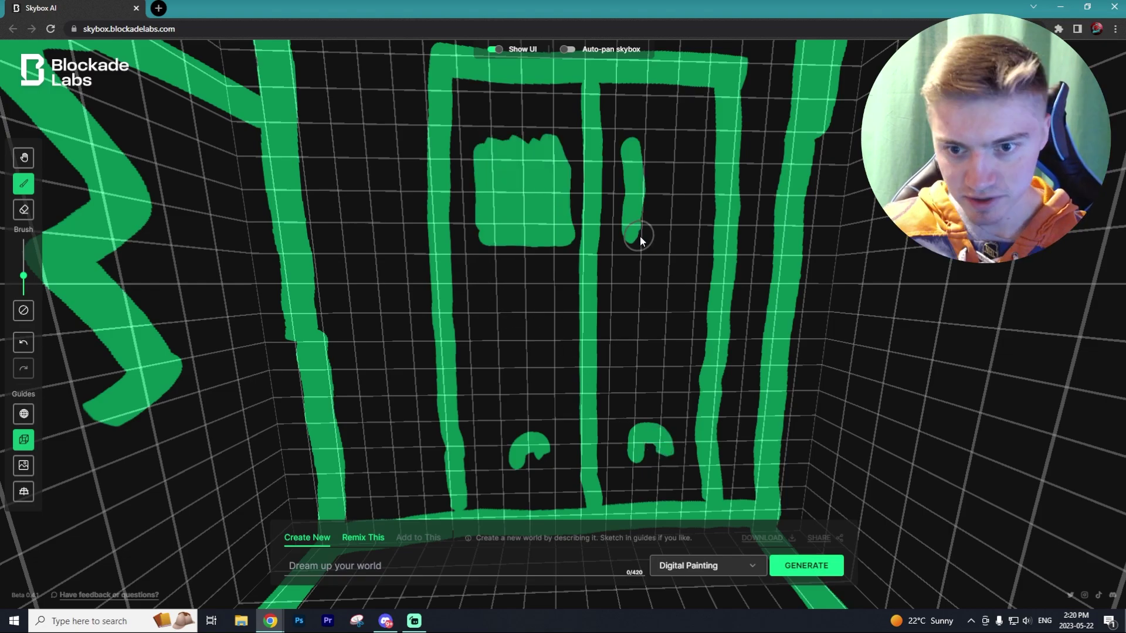
{"action": "mouse_move", "coordinate": [639, 237]}
{"action": "left_mouse_down"}
{"action": "mouse_move", "coordinate": [693, 233]}
{"action": "mouse_move", "coordinate": [678, 146]}
{"action": "mouse_move", "coordinate": [645, 177]}
{"action": "mouse_move", "coordinate": [652, 227]}
{"action": "mouse_move", "coordinate": [671, 216]}
{"action": "mouse_move", "coordinate": [666, 205]}
{"action": "left_mouse_up"}
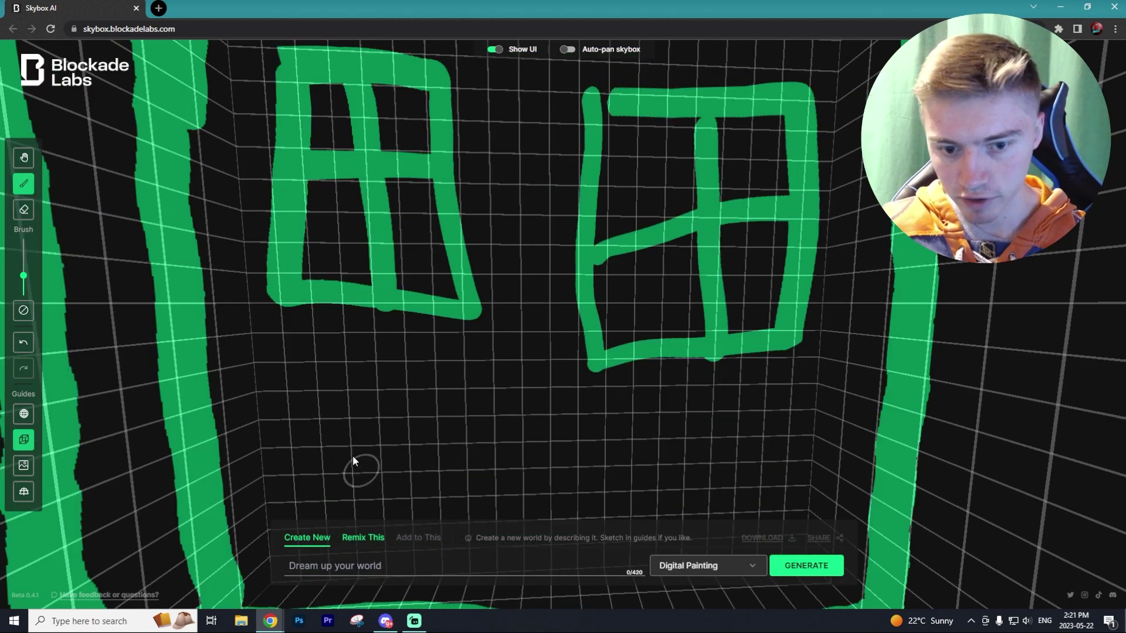
Step: Outline a smaller window divided down the middle, then paint more vertical wall lines
{"action": "mouse_move", "coordinate": [346, 390]}
{"action": "left_mouse_down"}
{"action": "mouse_move", "coordinate": [345, 475]}
{"action": "mouse_move", "coordinate": [478, 479]}
{"action": "mouse_move", "coordinate": [515, 459]}
{"action": "mouse_move", "coordinate": [493, 367]}
{"action": "mouse_move", "coordinate": [350, 379]}
{"action": "mouse_move", "coordinate": [361, 433]}
{"action": "mouse_move", "coordinate": [465, 437]}
{"action": "mouse_move", "coordinate": [514, 424]}
{"action": "left_mouse_up"}
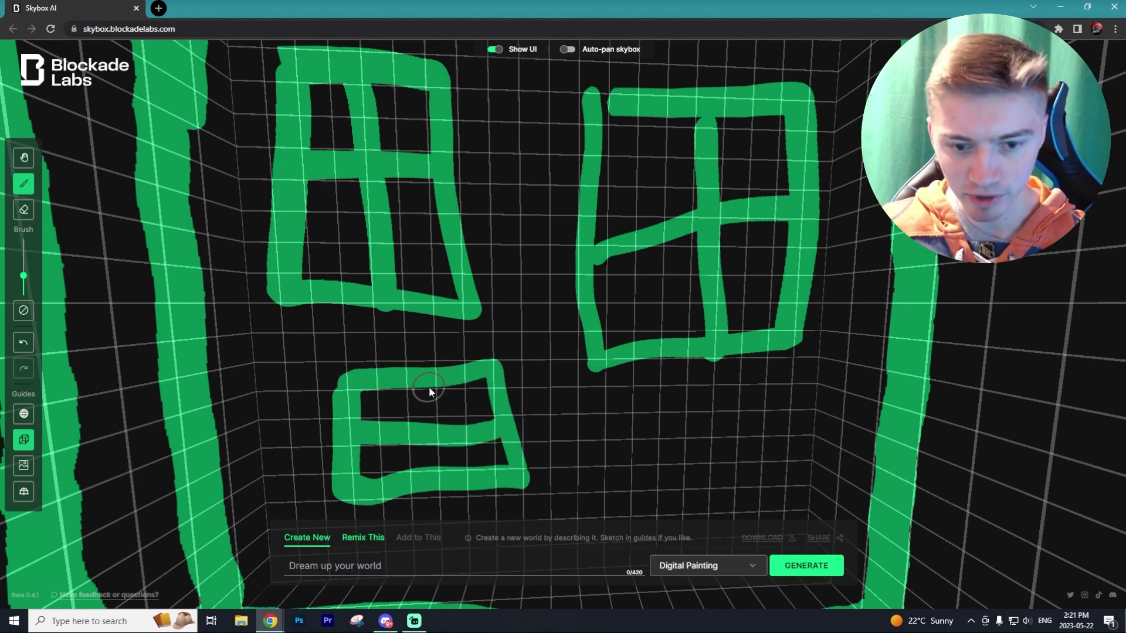
{"action": "left_click_drag", "start_coordinate": [430, 391], "coordinate": [433, 489]}
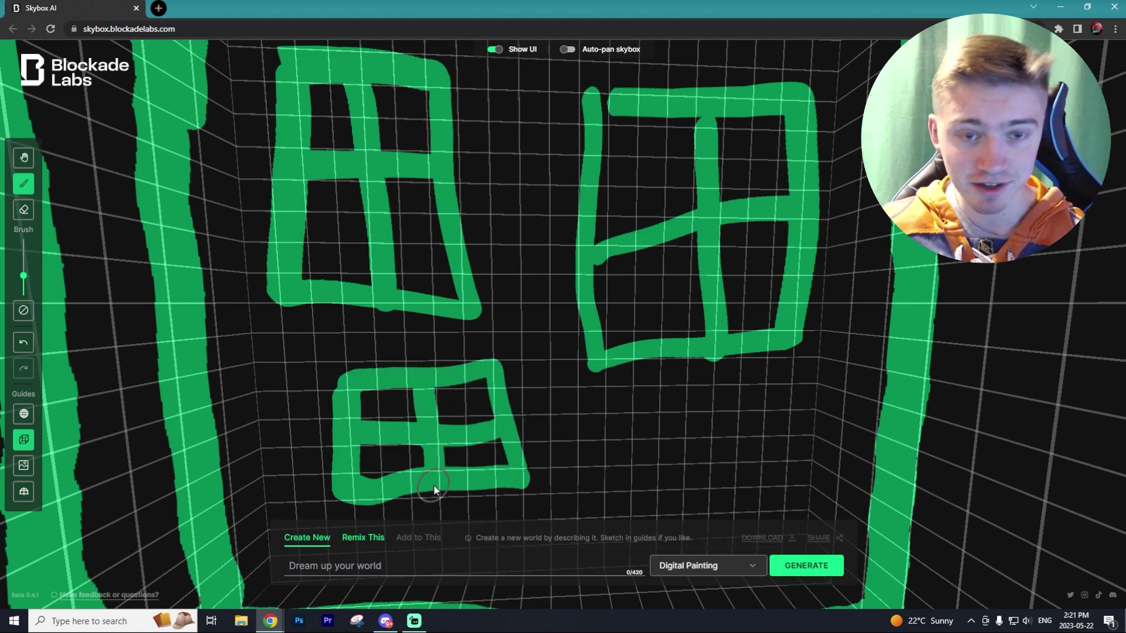
{"action": "left_click", "coordinate": [23, 157]}
{"action": "mouse_move", "coordinate": [528, 252]}
{"action": "left_mouse_down"}
{"action": "mouse_move", "coordinate": [435, 259]}
{"action": "mouse_move", "coordinate": [133, 319]}
{"action": "mouse_move", "coordinate": [17, 229]}
{"action": "left_mouse_up"}
{"action": "left_click", "coordinate": [24, 183]}
{"action": "left_click_drag", "start_coordinate": [436, 101], "coordinate": [422, 511]}
{"action": "mouse_move", "coordinate": [459, 109]}
{"action": "left_mouse_down"}
{"action": "mouse_move", "coordinate": [736, 125]}
{"action": "mouse_move", "coordinate": [674, 399]}
{"action": "mouse_move", "coordinate": [677, 517]}
{"action": "mouse_move", "coordinate": [459, 191]}
{"action": "left_mouse_up"}
Step: Paint a large circle with a curved mark at its centre, like a ceiling light
{"action": "key", "text": "h"}
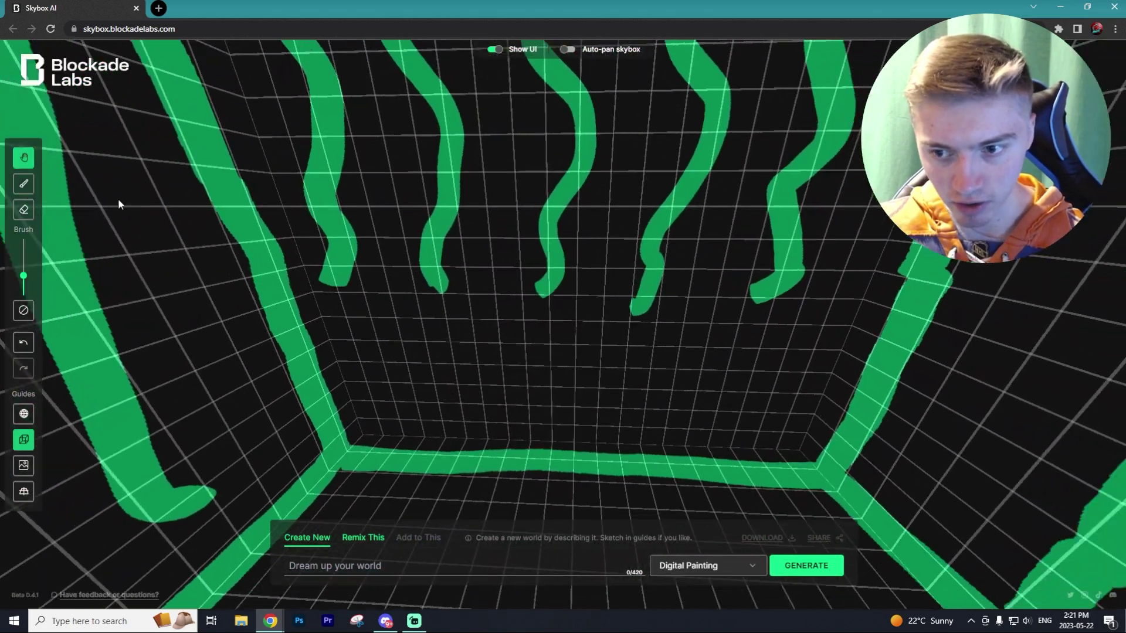
{"action": "left_click_drag", "start_coordinate": [118, 201], "coordinate": [183, 213]}
{"action": "key", "text": "b"}
{"action": "scroll", "coordinate": [709, 241], "scroll_direction": "up", "scroll_amount": 3}
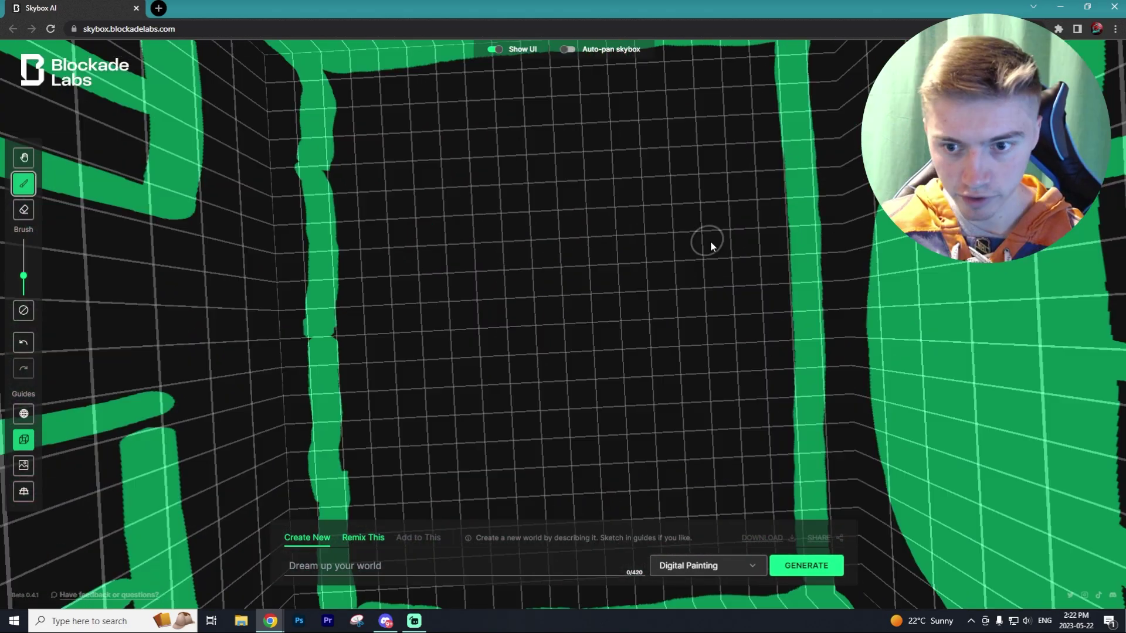
{"action": "mouse_move", "coordinate": [709, 240]}
{"action": "left_mouse_down"}
{"action": "mouse_move", "coordinate": [669, 211]}
{"action": "mouse_move", "coordinate": [592, 201]}
{"action": "mouse_move", "coordinate": [561, 483]}
{"action": "mouse_move", "coordinate": [649, 484]}
{"action": "mouse_move", "coordinate": [723, 456]}
{"action": "mouse_move", "coordinate": [759, 398]}
{"action": "mouse_move", "coordinate": [769, 332]}
{"action": "mouse_move", "coordinate": [721, 244]}
{"action": "left_mouse_up"}
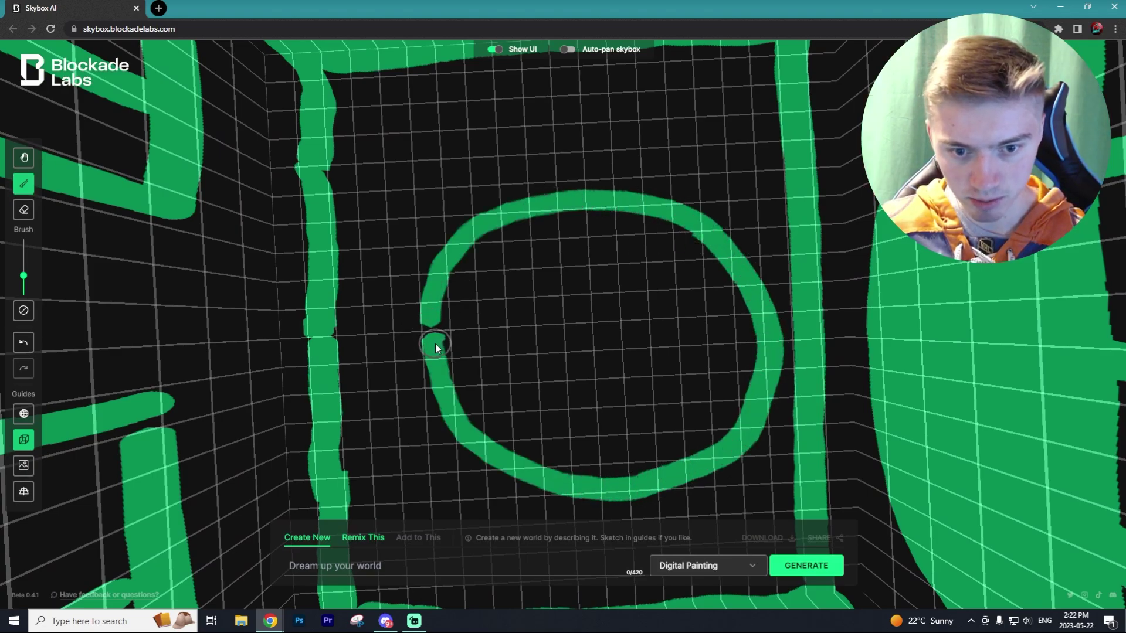
{"action": "left_click_drag", "start_coordinate": [435, 343], "coordinate": [432, 326]}
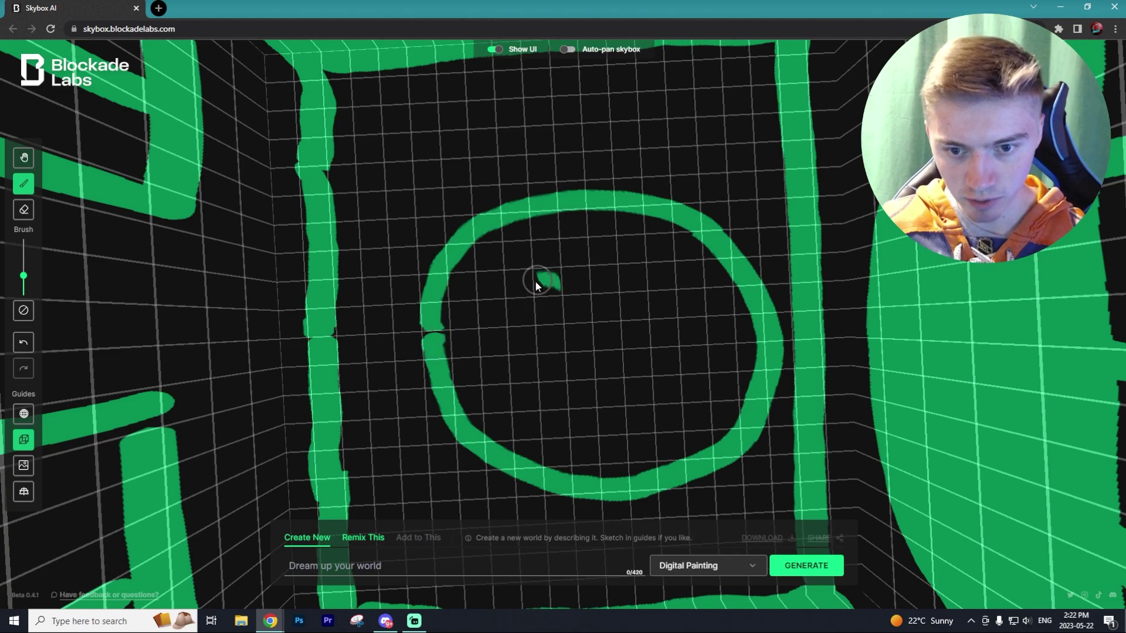
{"action": "left_click_drag", "start_coordinate": [535, 286], "coordinate": [542, 319]}
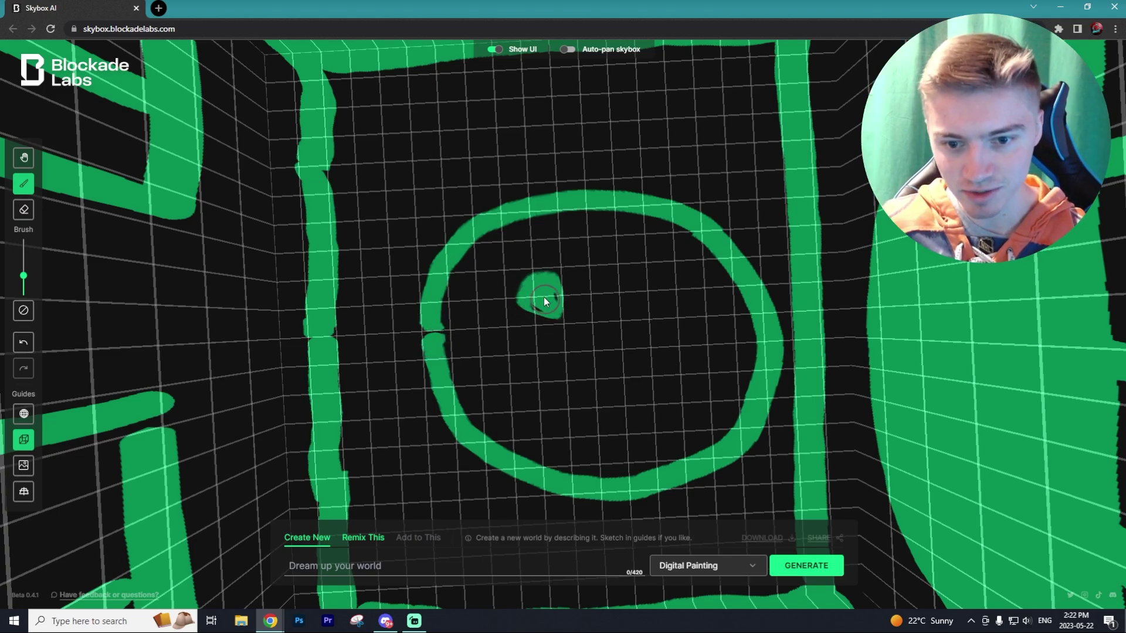
{"action": "key", "text": "h"}
{"action": "mouse_move", "coordinate": [656, 308]}
{"action": "left_mouse_down"}
{"action": "mouse_move", "coordinate": [731, 153]}
{"action": "mouse_move", "coordinate": [620, 548]}
{"action": "mouse_move", "coordinate": [779, 423]}
{"action": "mouse_move", "coordinate": [678, 351]}
{"action": "mouse_move", "coordinate": [633, 573]}
{"action": "mouse_move", "coordinate": [749, 357]}
{"action": "mouse_move", "coordinate": [815, 350]}
{"action": "mouse_move", "coordinate": [734, 287]}
{"action": "mouse_move", "coordinate": [673, 422]}
{"action": "mouse_move", "coordinate": [681, 405]}
{"action": "mouse_move", "coordinate": [633, 394]}
{"action": "mouse_move", "coordinate": [638, 164]}
{"action": "mouse_move", "coordinate": [528, 410]}
{"action": "left_mouse_up"}
Step: Write a prompt for a luxury castle hallway with gold accents, red carpet, king poster and sculpted ceiling
{"action": "left_click", "coordinate": [380, 566]}
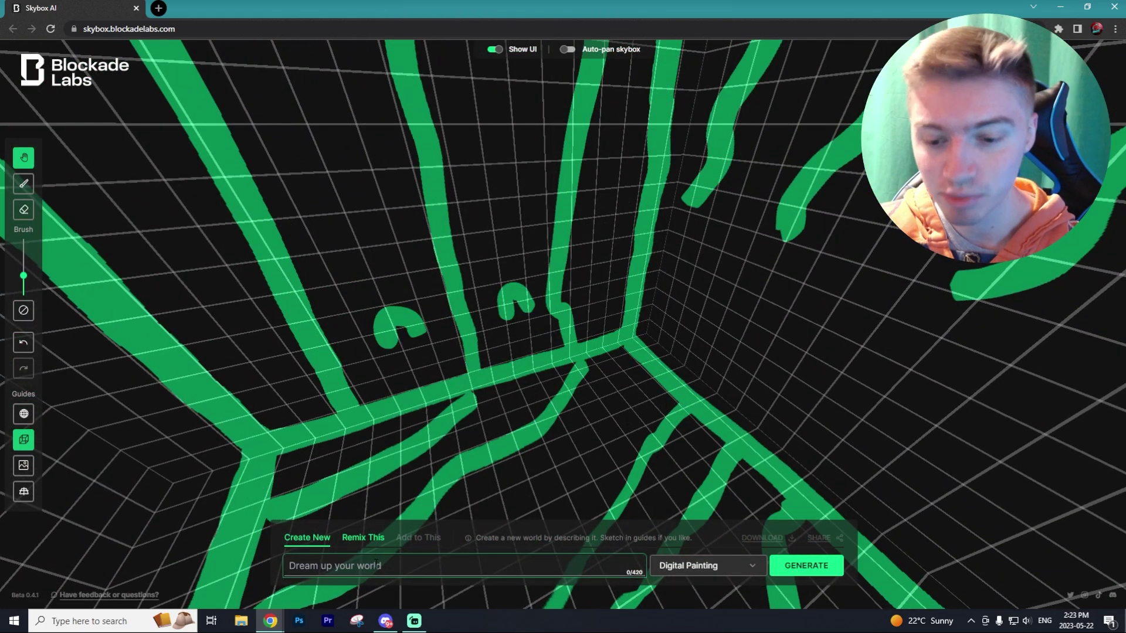
{"action": "left_click_drag", "start_coordinate": [615, 264], "coordinate": [623, 417]}
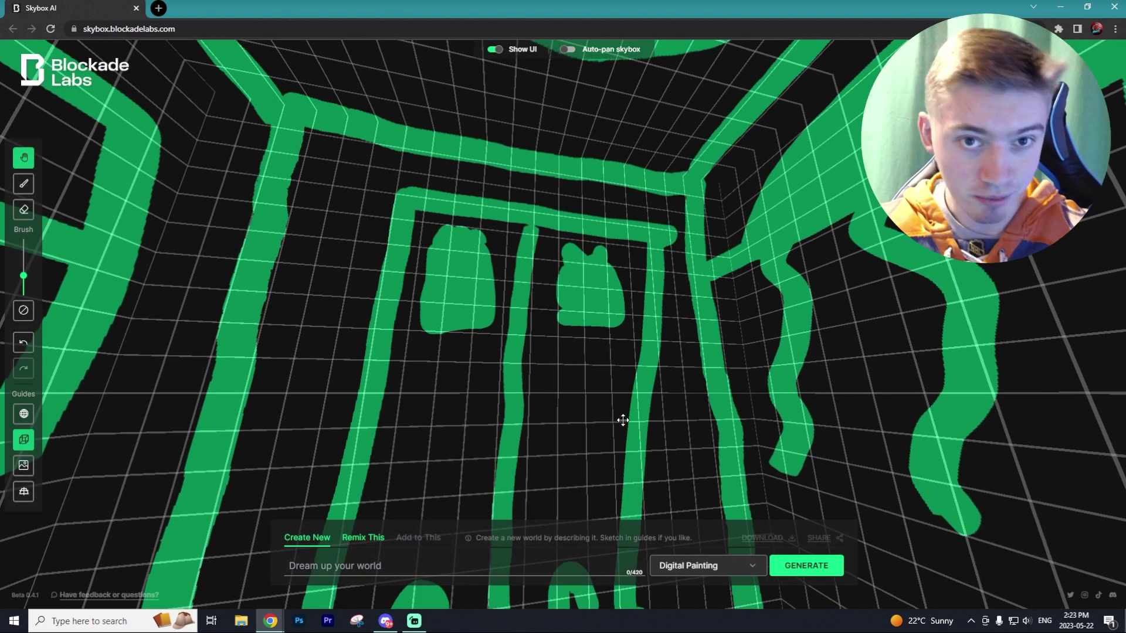
{"action": "left_click", "coordinate": [389, 571]}
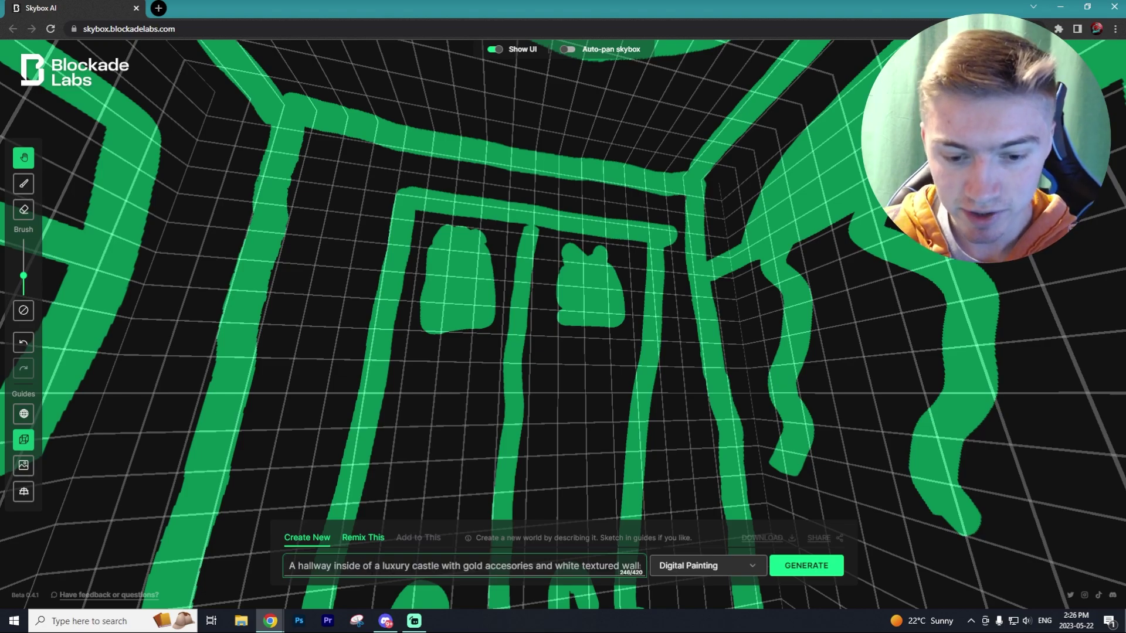
{"action": "left_click_drag", "start_coordinate": [541, 567], "coordinate": [633, 571]}
{"action": "left_click", "coordinate": [603, 566]}
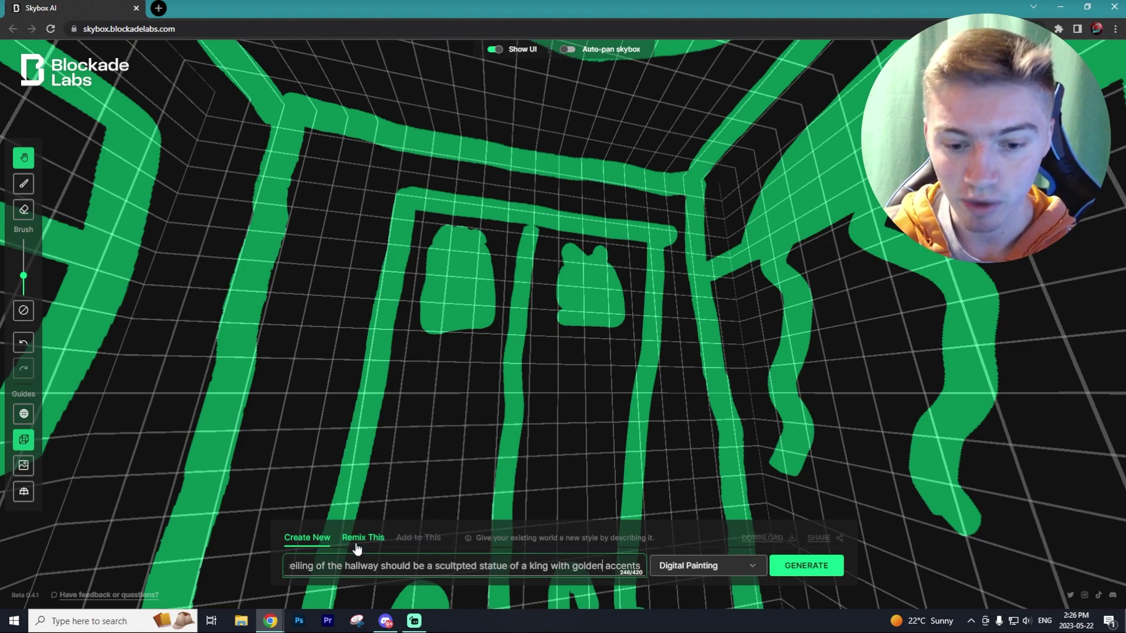
Step: Change the art style from Digital Painting to Interior Views
{"action": "left_click", "coordinate": [713, 571]}
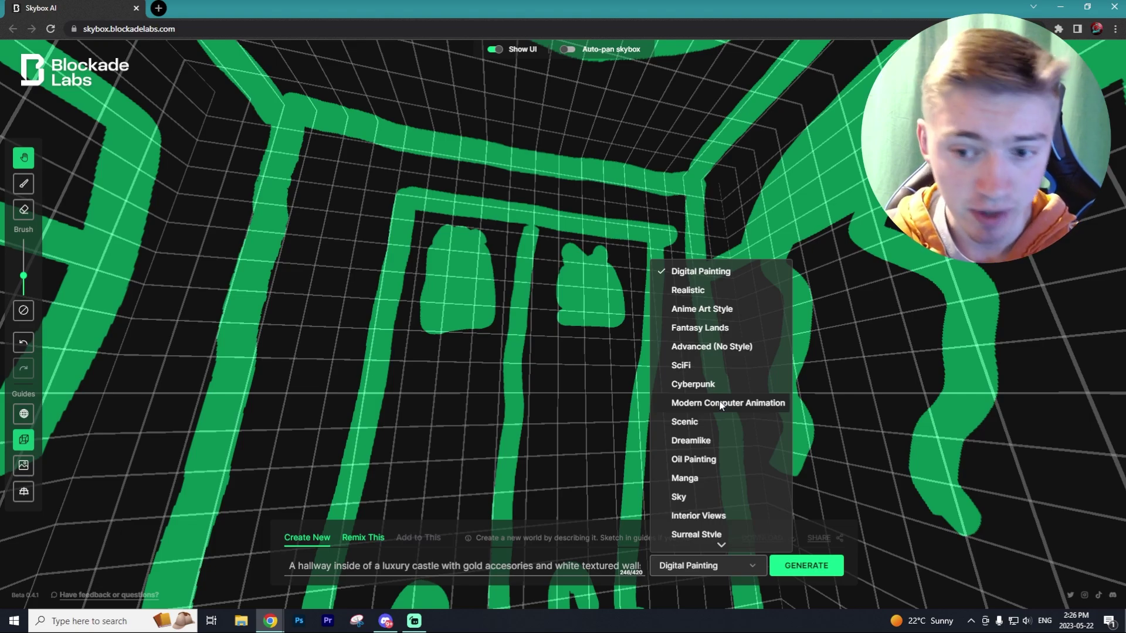
{"action": "scroll", "coordinate": [720, 406], "scroll_direction": "down", "scroll_amount": 1}
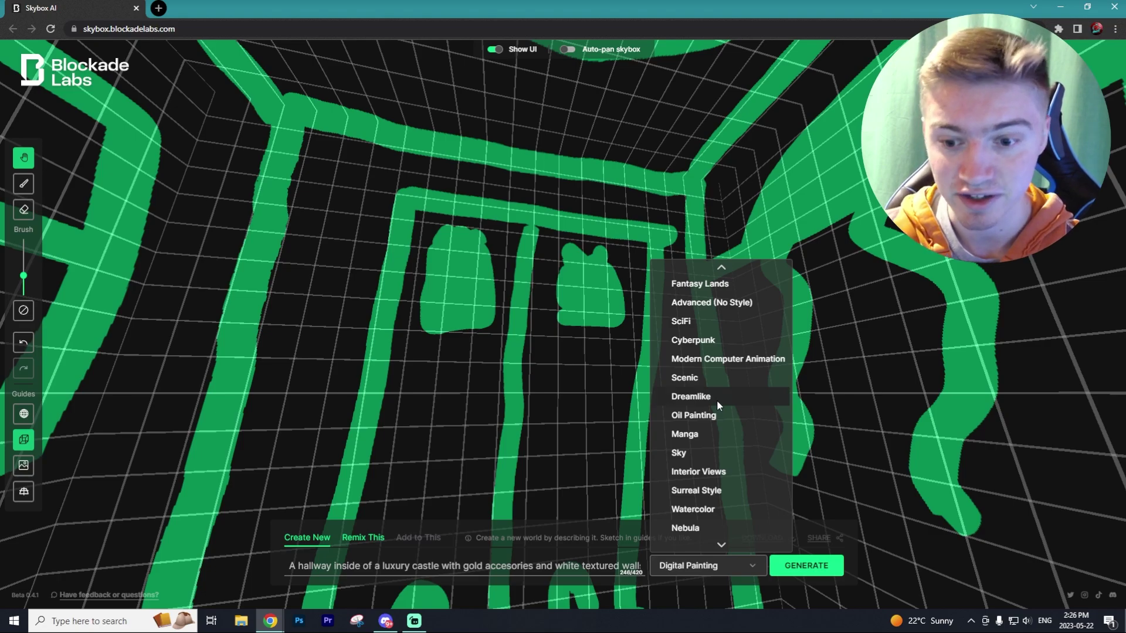
{"action": "scroll", "coordinate": [716, 400], "scroll_direction": "down", "scroll_amount": 3}
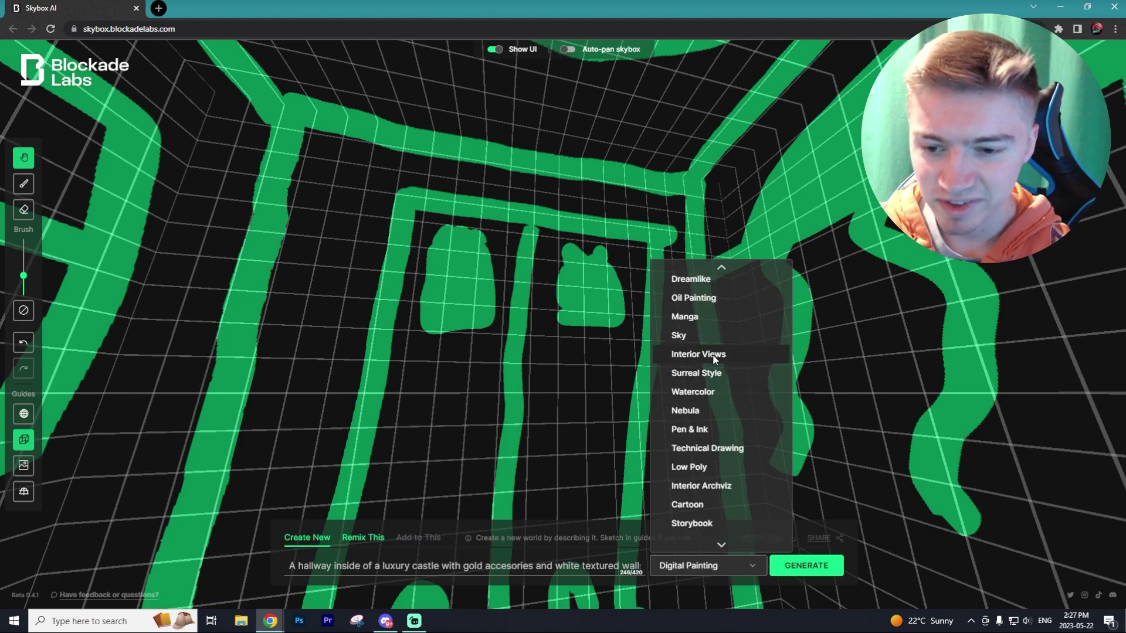
{"action": "left_click", "coordinate": [715, 354]}
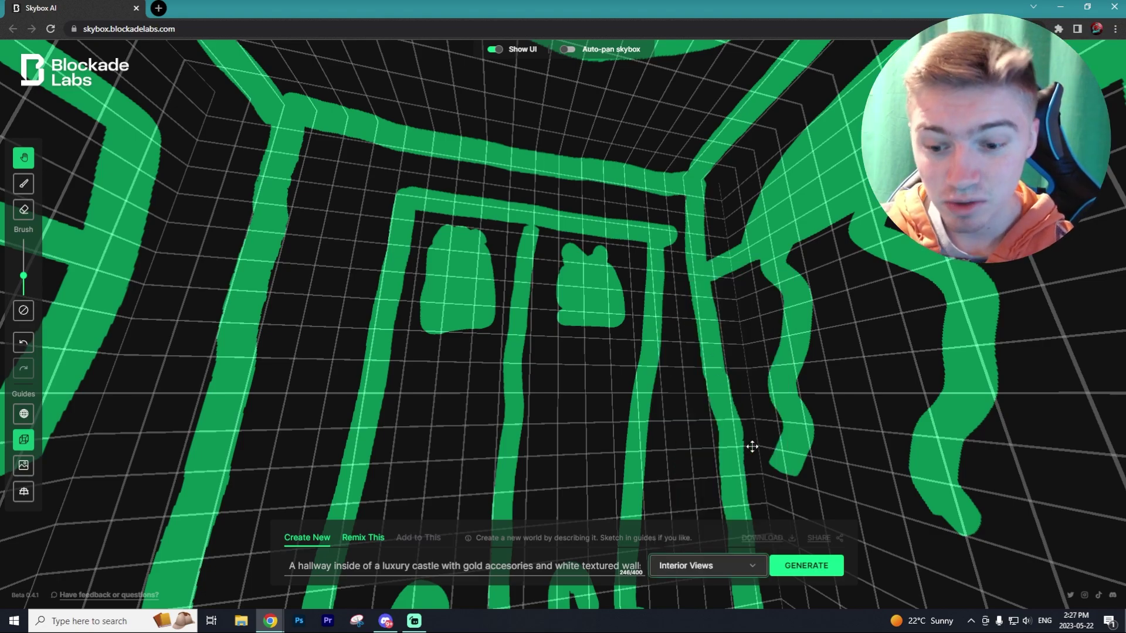
Step: Generate the skybox, producing red textured walls with gilded mirrors and a gold table
{"action": "left_click", "coordinate": [797, 566]}
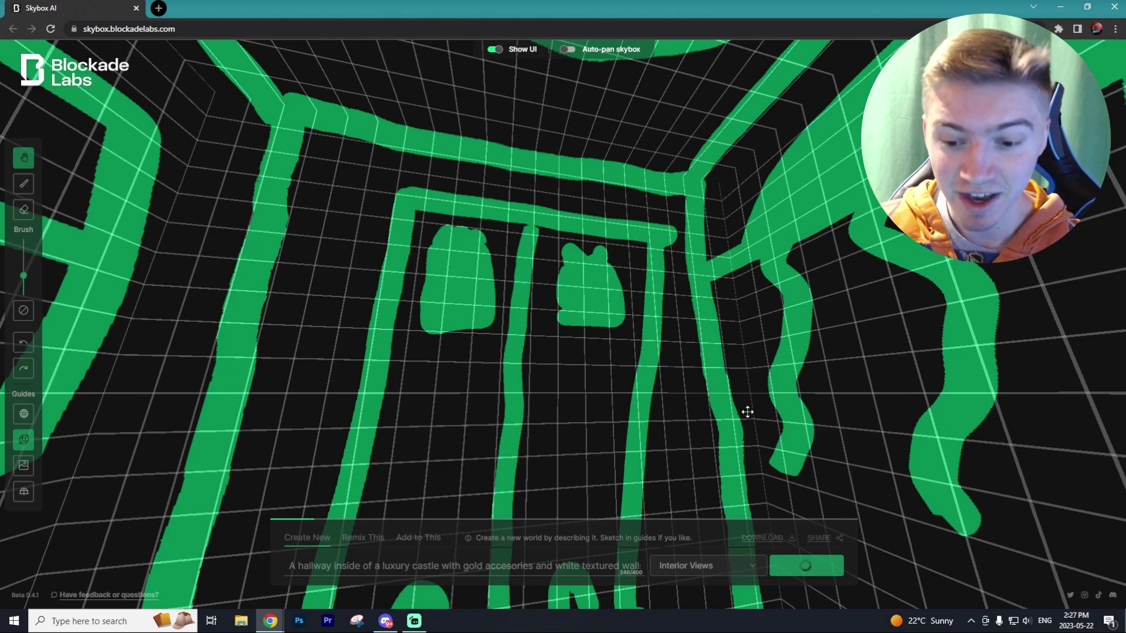
{"action": "mouse_move", "coordinate": [757, 427]}
{"action": "left_mouse_down"}
{"action": "mouse_move", "coordinate": [492, 339]}
{"action": "mouse_move", "coordinate": [666, 407]}
{"action": "mouse_move", "coordinate": [639, 330]}
{"action": "mouse_move", "coordinate": [610, 298]}
{"action": "left_mouse_up"}
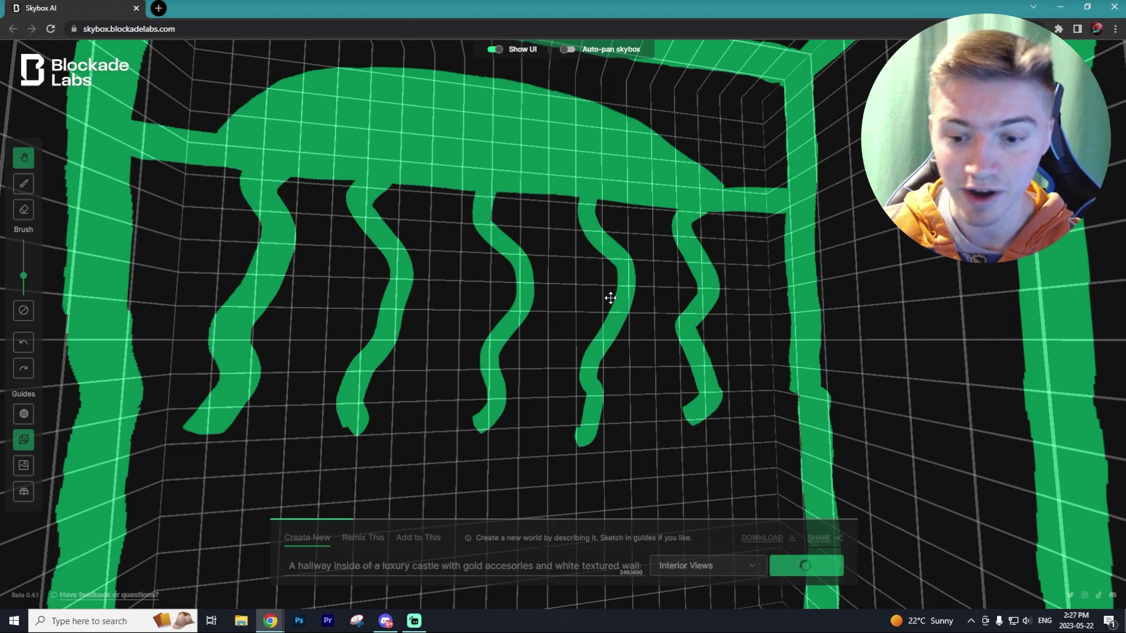
{"action": "mouse_move", "coordinate": [610, 291]}
{"action": "left_mouse_down"}
{"action": "mouse_move", "coordinate": [733, 284]}
{"action": "mouse_move", "coordinate": [908, 241]}
{"action": "left_mouse_up"}
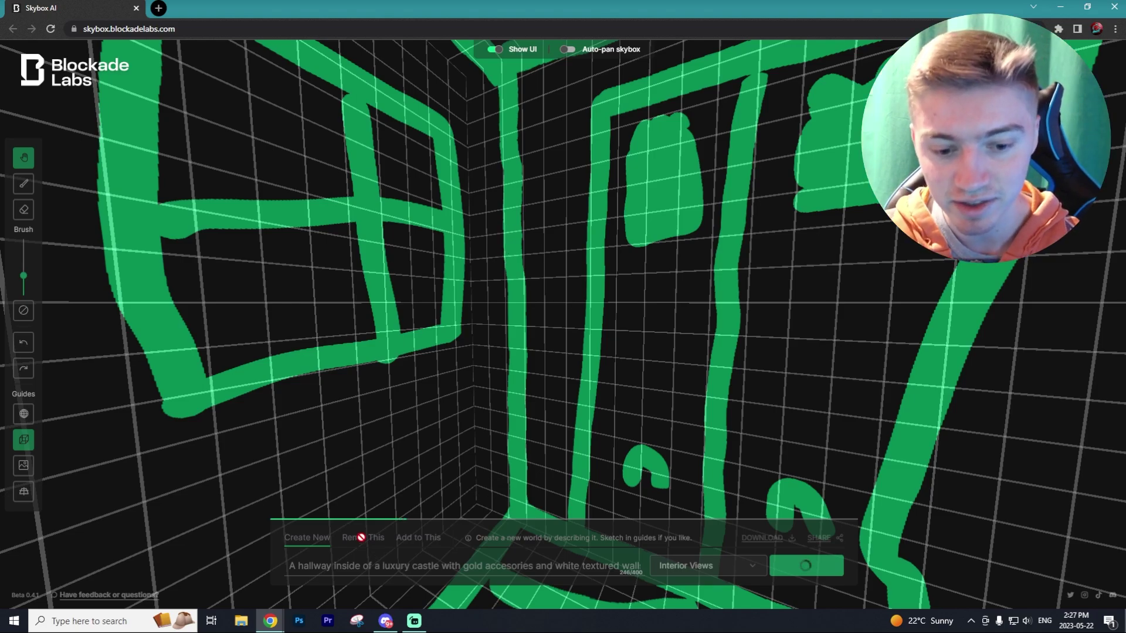
{"action": "left_click_drag", "start_coordinate": [371, 540], "coordinate": [434, 382]}
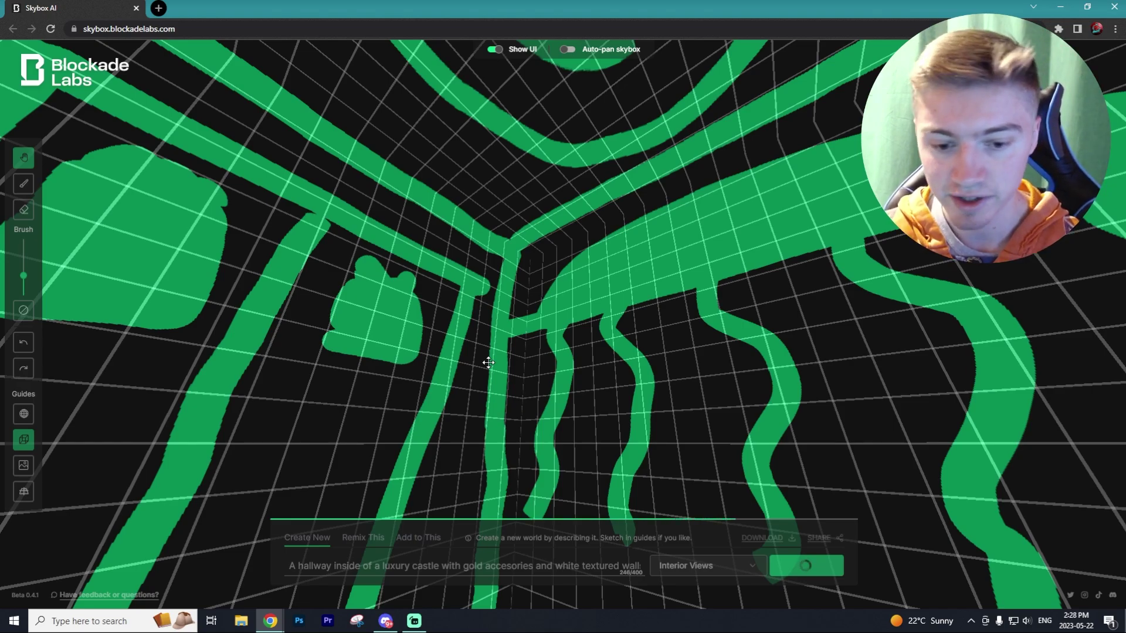
{"action": "mouse_move", "coordinate": [704, 331]}
{"action": "left_mouse_down"}
{"action": "mouse_move", "coordinate": [397, 276]}
{"action": "mouse_move", "coordinate": [585, 304]}
{"action": "left_mouse_up"}
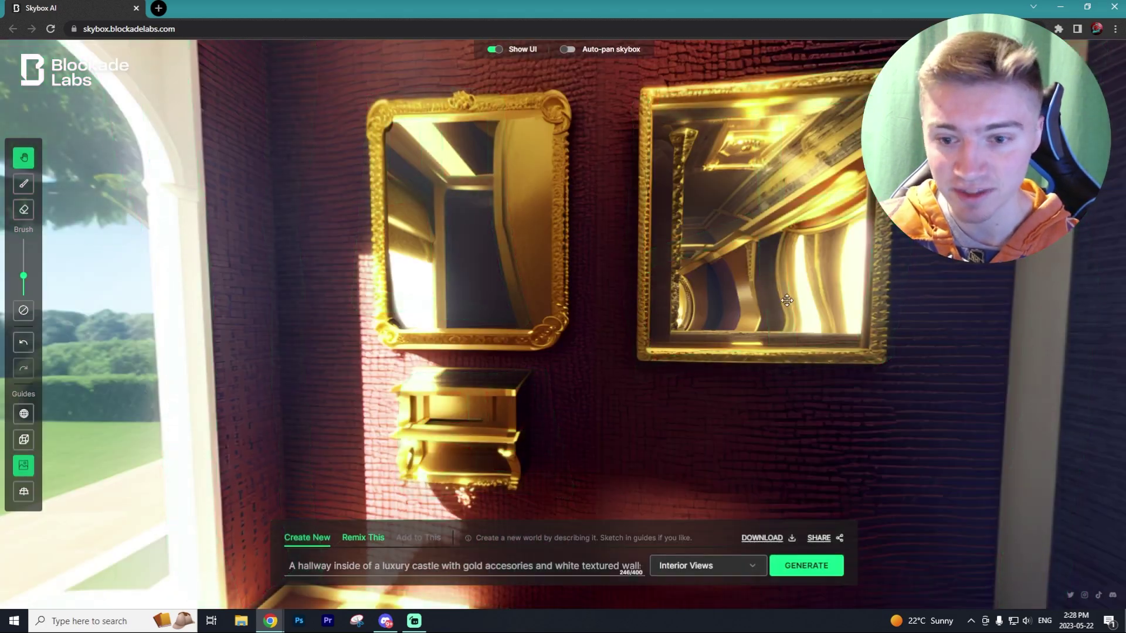
{"action": "left_click_drag", "start_coordinate": [787, 300], "coordinate": [780, 627]}
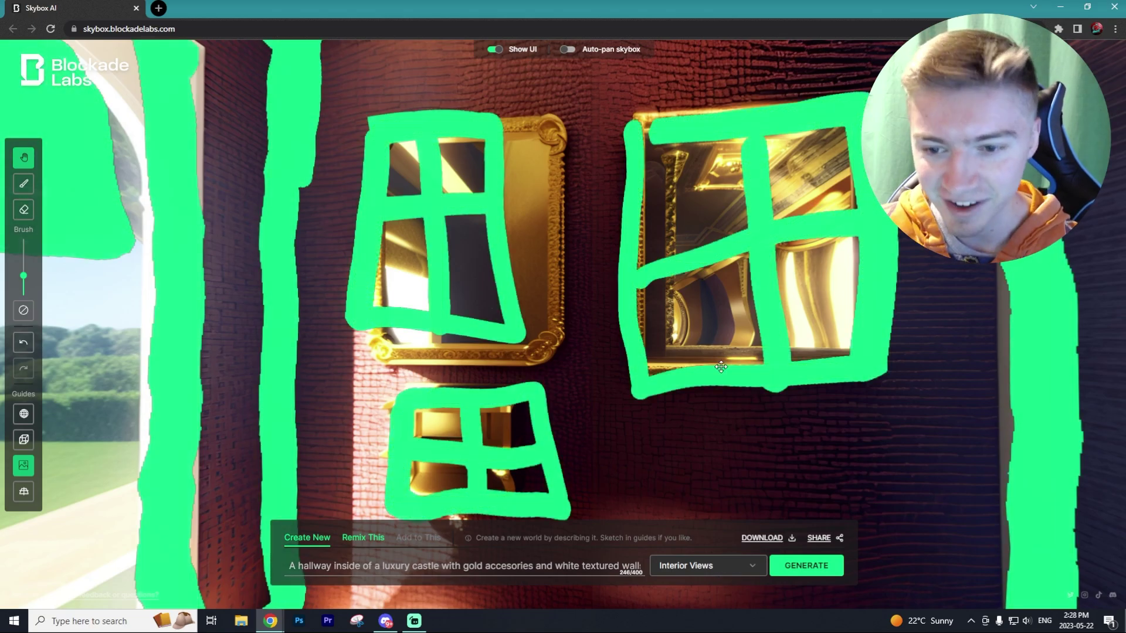
{"action": "mouse_move", "coordinate": [547, 244]}
{"action": "left_mouse_down"}
{"action": "mouse_move", "coordinate": [485, 369]}
{"action": "mouse_move", "coordinate": [822, 505]}
{"action": "left_mouse_up"}
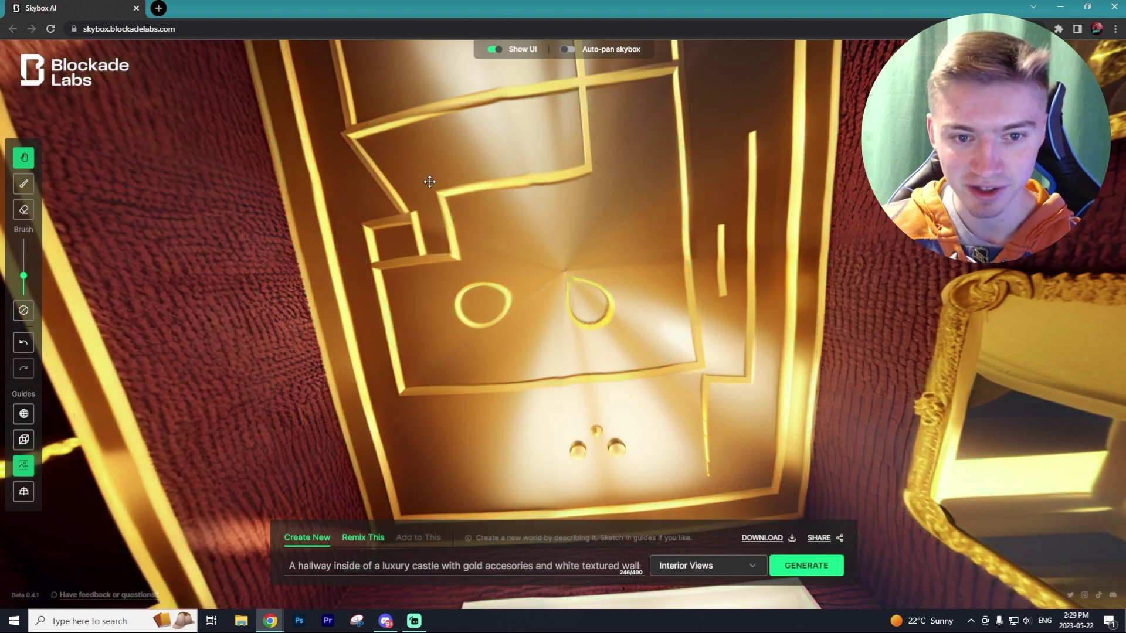
{"action": "mouse_move", "coordinate": [450, 187]}
{"action": "left_mouse_down"}
{"action": "mouse_move", "coordinate": [524, 357]}
{"action": "mouse_move", "coordinate": [754, 184]}
{"action": "left_mouse_up"}
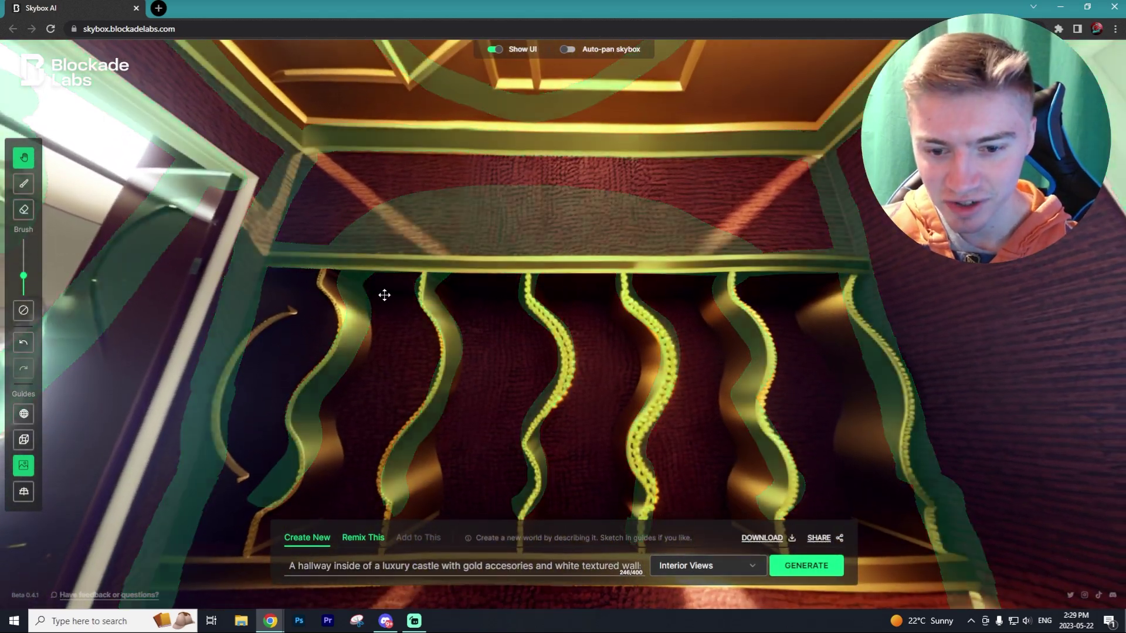
{"action": "left_click_drag", "start_coordinate": [493, 401], "coordinate": [473, 258]}
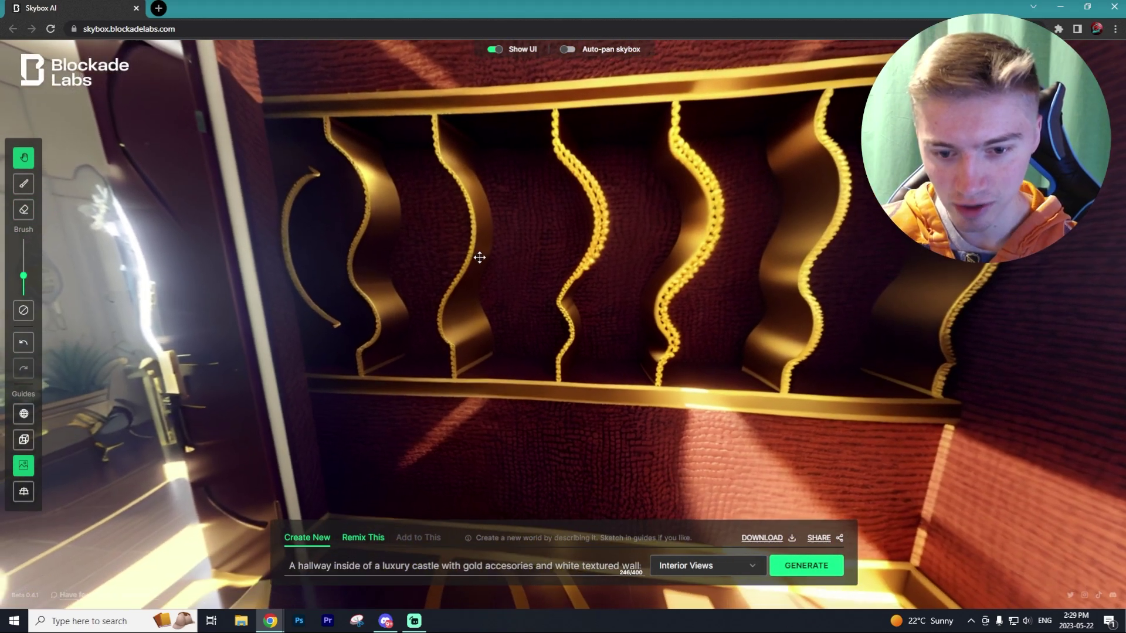
{"action": "left_click_drag", "start_coordinate": [393, 242], "coordinate": [737, 327]}
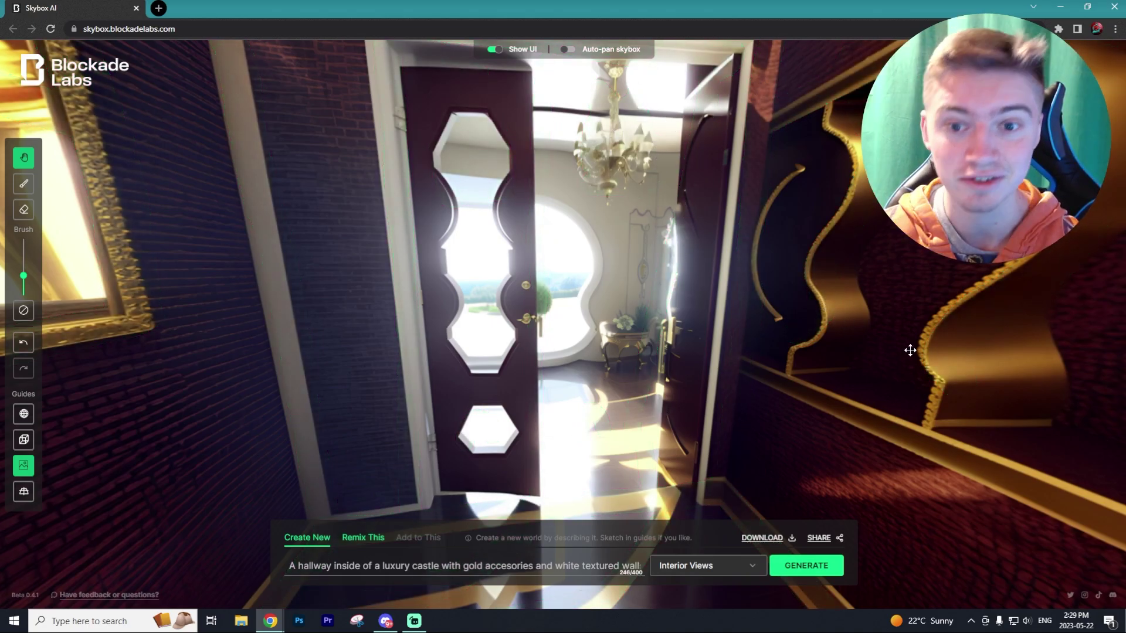
{"action": "mouse_move", "coordinate": [910, 350]}
{"action": "left_mouse_down"}
{"action": "mouse_move", "coordinate": [855, 321]}
{"action": "mouse_move", "coordinate": [631, 291]}
{"action": "left_mouse_up"}
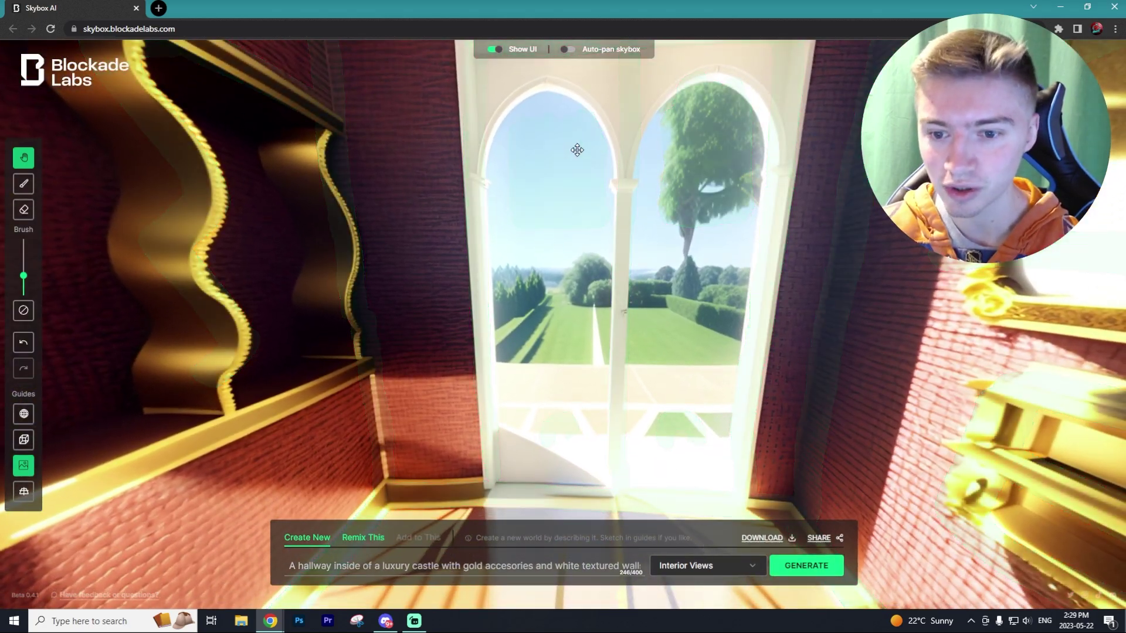
{"action": "left_click_drag", "start_coordinate": [669, 127], "coordinate": [618, 210]}
{"action": "scroll", "coordinate": [655, 208], "scroll_direction": "up", "scroll_amount": 5}
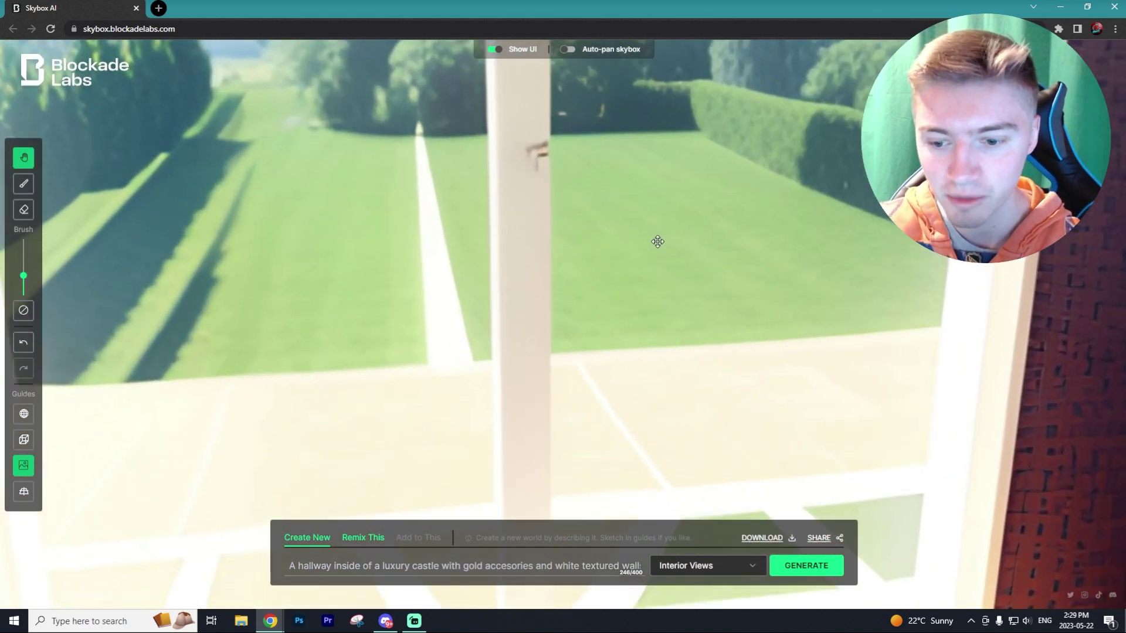
{"action": "scroll", "coordinate": [655, 251], "scroll_direction": "down", "scroll_amount": 2}
{"action": "scroll", "coordinate": [655, 251], "scroll_direction": "down", "scroll_amount": 3}
{"action": "left_click_drag", "start_coordinate": [654, 251], "coordinate": [563, 328]}
{"action": "scroll", "coordinate": [555, 351], "scroll_direction": "up", "scroll_amount": 5}
{"action": "scroll", "coordinate": [555, 351], "scroll_direction": "down", "scroll_amount": 5}
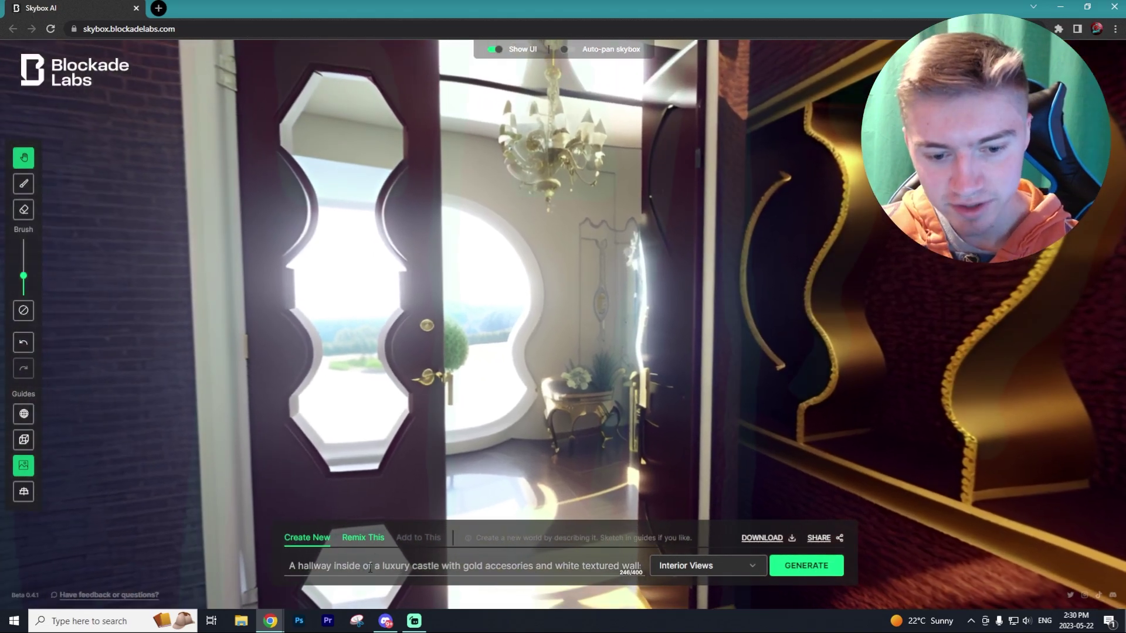
Step: Start a remix of the hallway skybox with the Realistic style selected
{"action": "left_click", "coordinate": [362, 538]}
{"action": "left_click", "coordinate": [552, 419]}
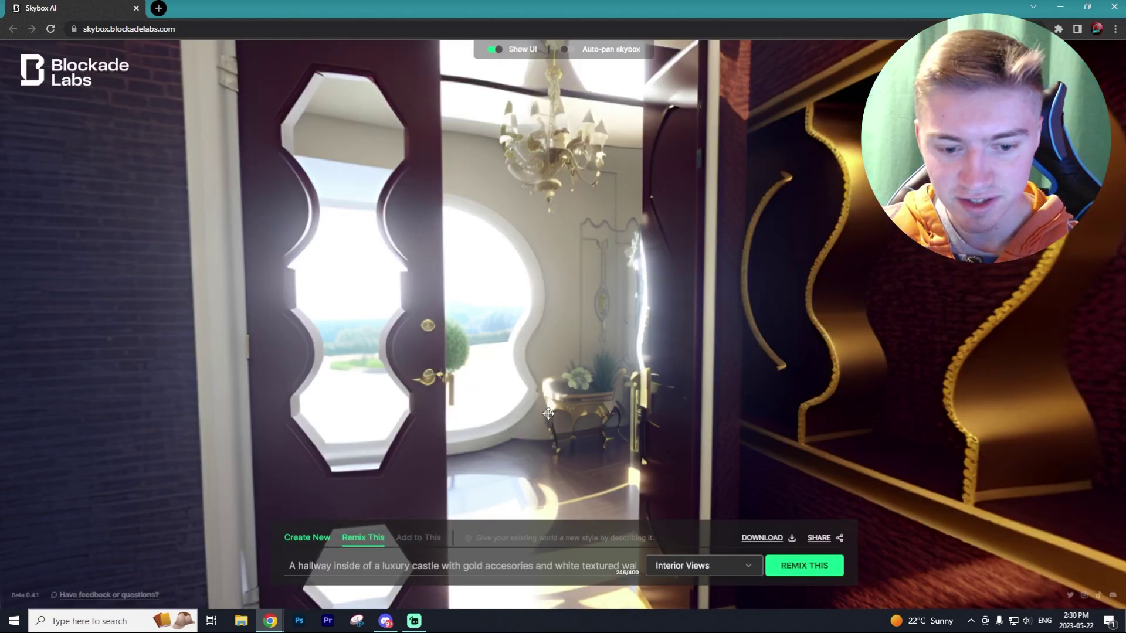
{"action": "left_click_drag", "start_coordinate": [551, 422], "coordinate": [597, 483]}
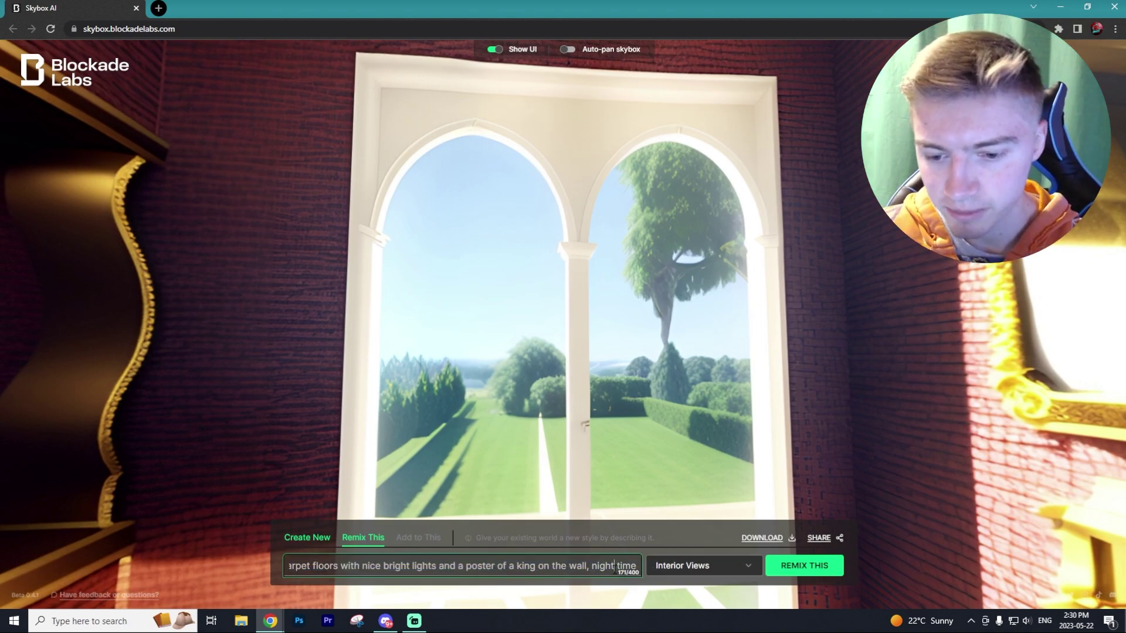
{"action": "left_click", "coordinate": [692, 565]}
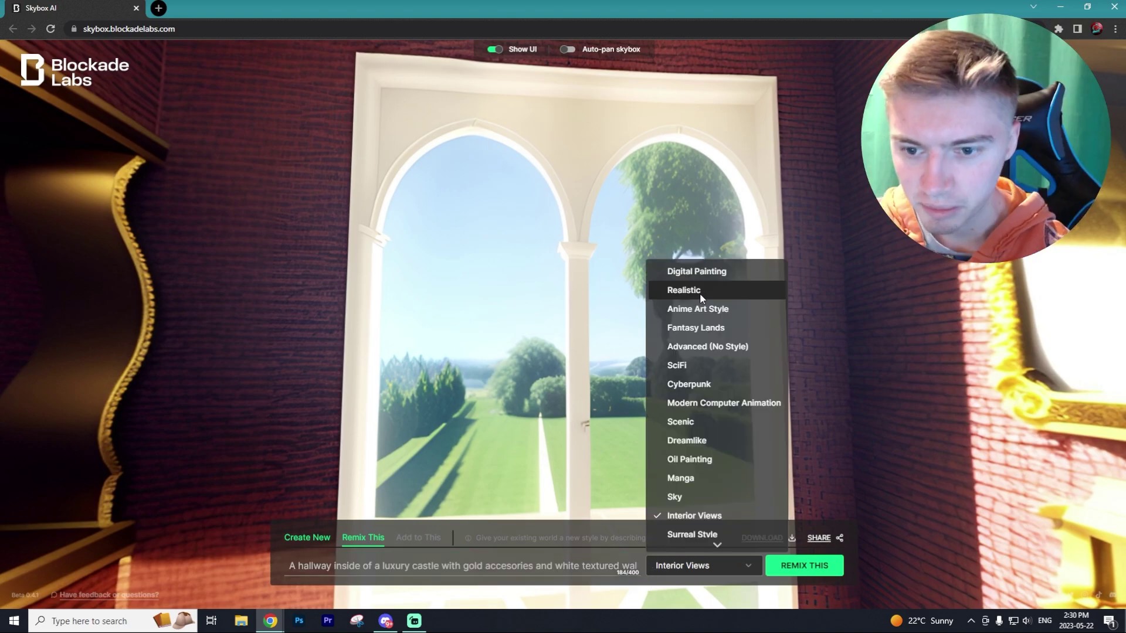
{"action": "left_click", "coordinate": [702, 296]}
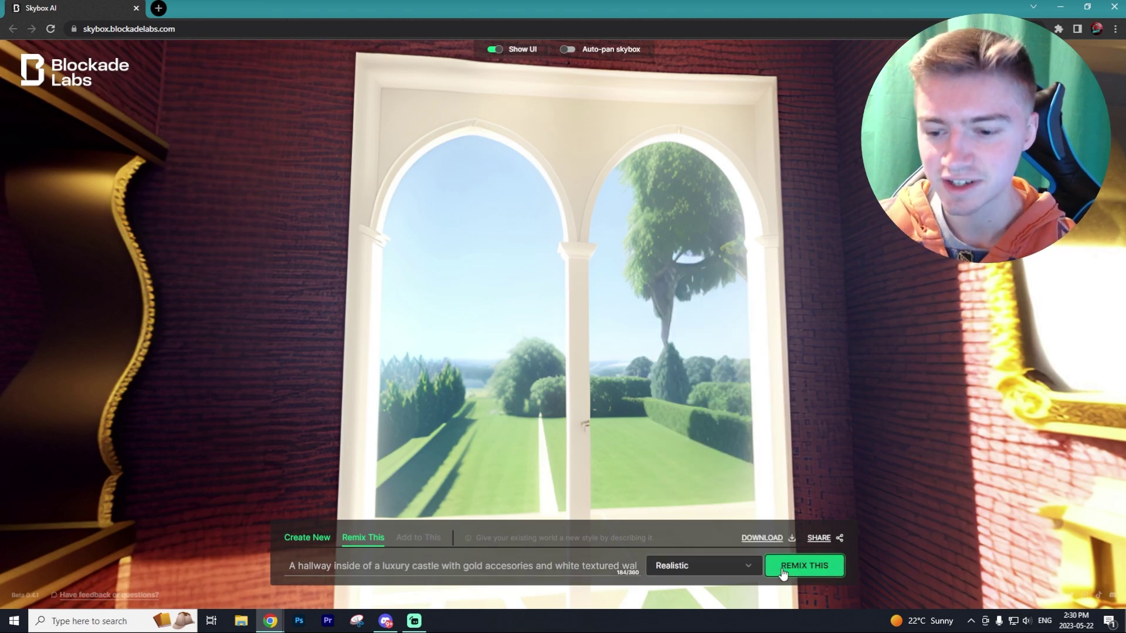
Step: Look around the purple-walled remix, from the gold mirror wall and doorway to the wavy shelves
{"action": "left_click_drag", "start_coordinate": [670, 455], "coordinate": [540, 296]}
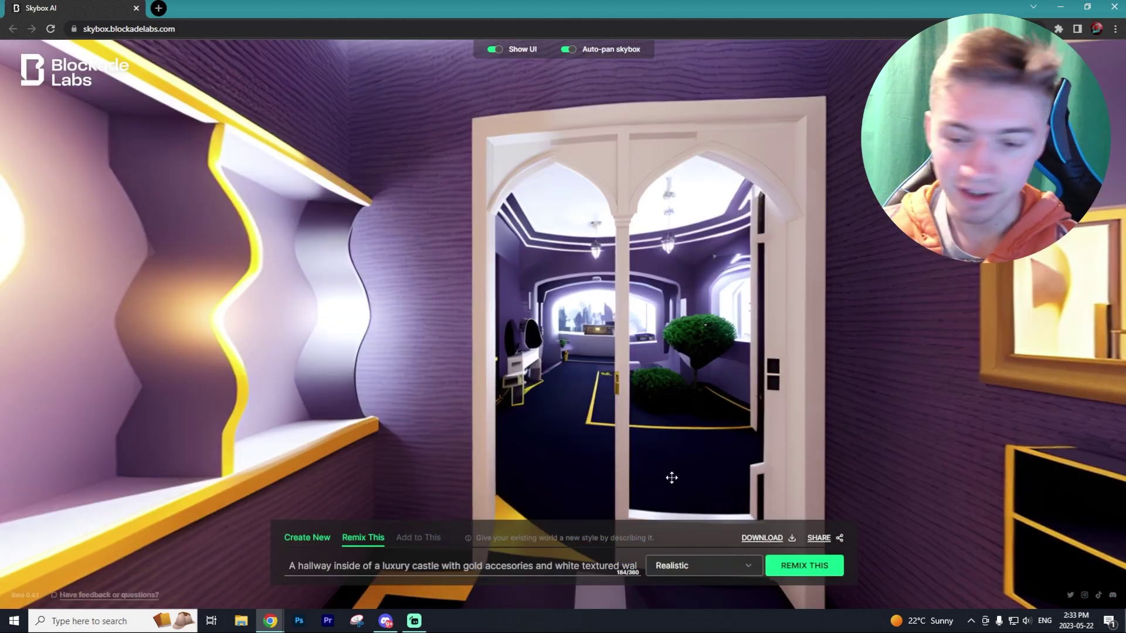
{"action": "mouse_move", "coordinate": [671, 473]}
{"action": "left_mouse_down"}
{"action": "mouse_move", "coordinate": [420, 319]}
{"action": "mouse_move", "coordinate": [602, 351]}
{"action": "mouse_move", "coordinate": [729, 468]}
{"action": "mouse_move", "coordinate": [658, 492]}
{"action": "mouse_move", "coordinate": [624, 410]}
{"action": "mouse_move", "coordinate": [410, 328]}
{"action": "mouse_move", "coordinate": [259, 199]}
{"action": "mouse_move", "coordinate": [434, 318]}
{"action": "mouse_move", "coordinate": [481, 196]}
{"action": "mouse_move", "coordinate": [616, 293]}
{"action": "mouse_move", "coordinate": [756, 271]}
{"action": "mouse_move", "coordinate": [768, 214]}
{"action": "left_mouse_up"}
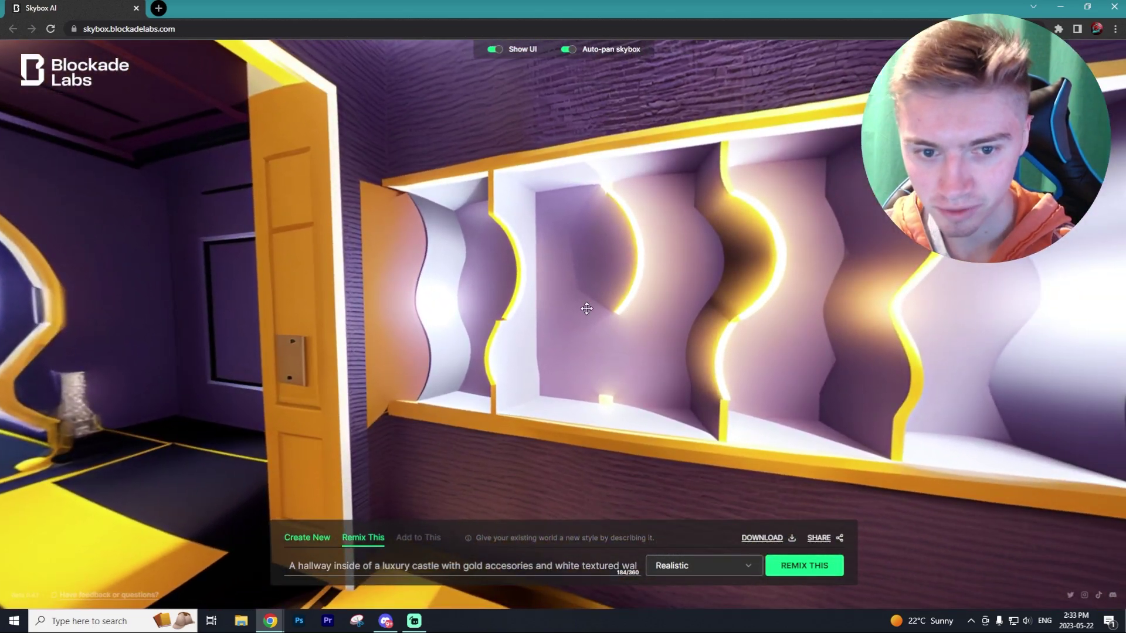
{"action": "mouse_move", "coordinate": [554, 305]}
{"action": "left_mouse_down"}
{"action": "mouse_move", "coordinate": [819, 309]}
{"action": "mouse_move", "coordinate": [642, 312]}
{"action": "left_mouse_up"}
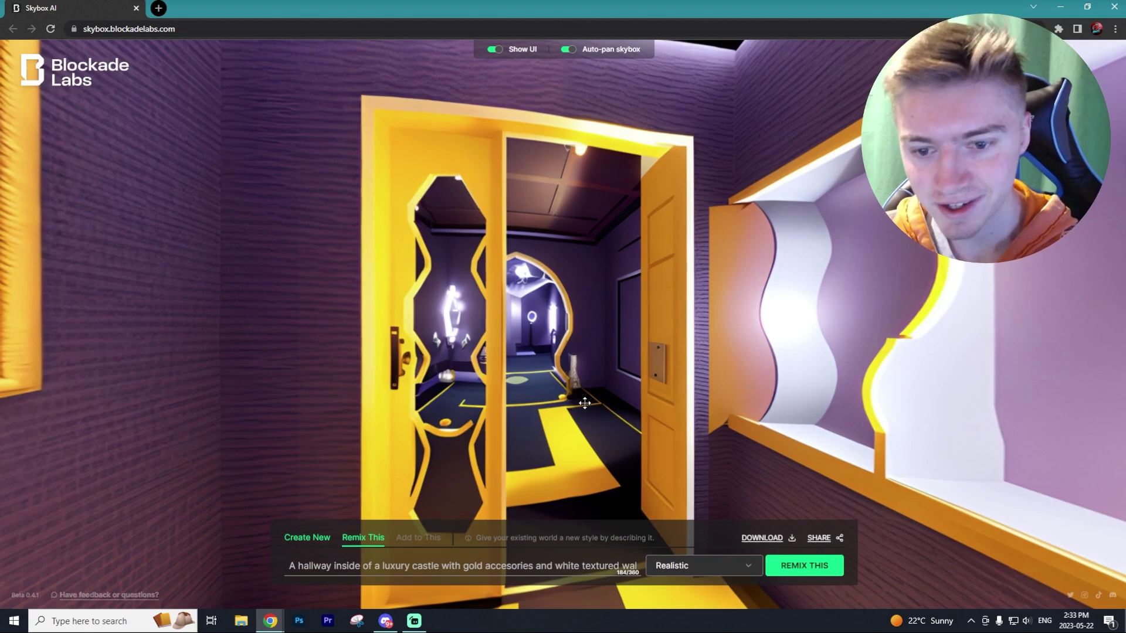
{"action": "left_click_drag", "start_coordinate": [587, 406], "coordinate": [563, 343]}
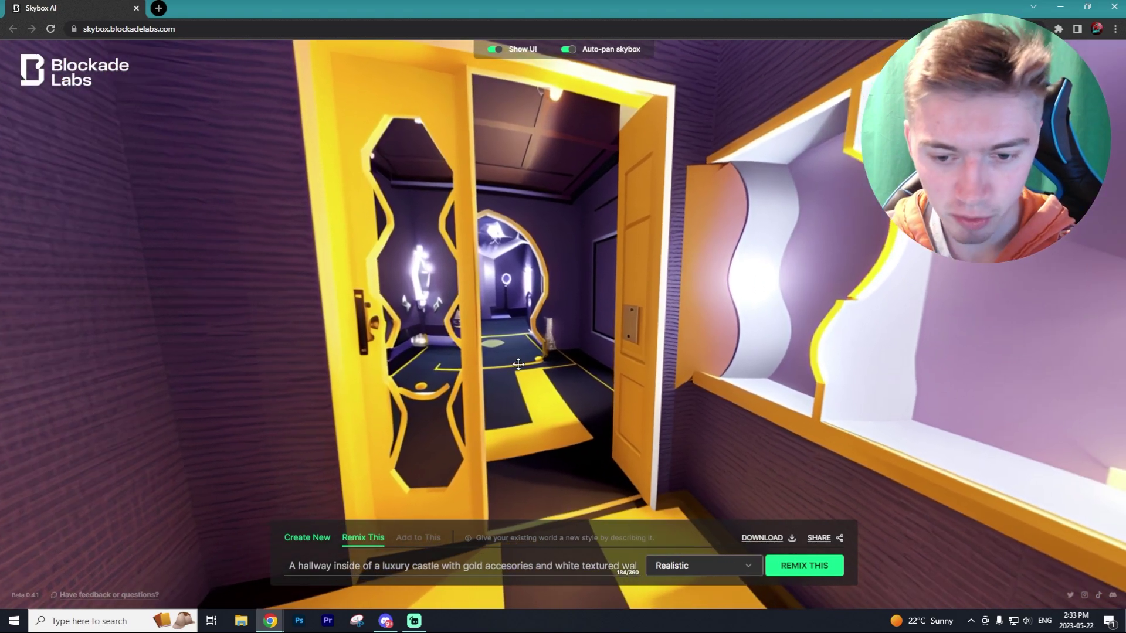
{"action": "left_click_drag", "start_coordinate": [636, 566], "coordinate": [355, 566]}
{"action": "left_click_drag", "start_coordinate": [592, 566], "coordinate": [657, 546]}
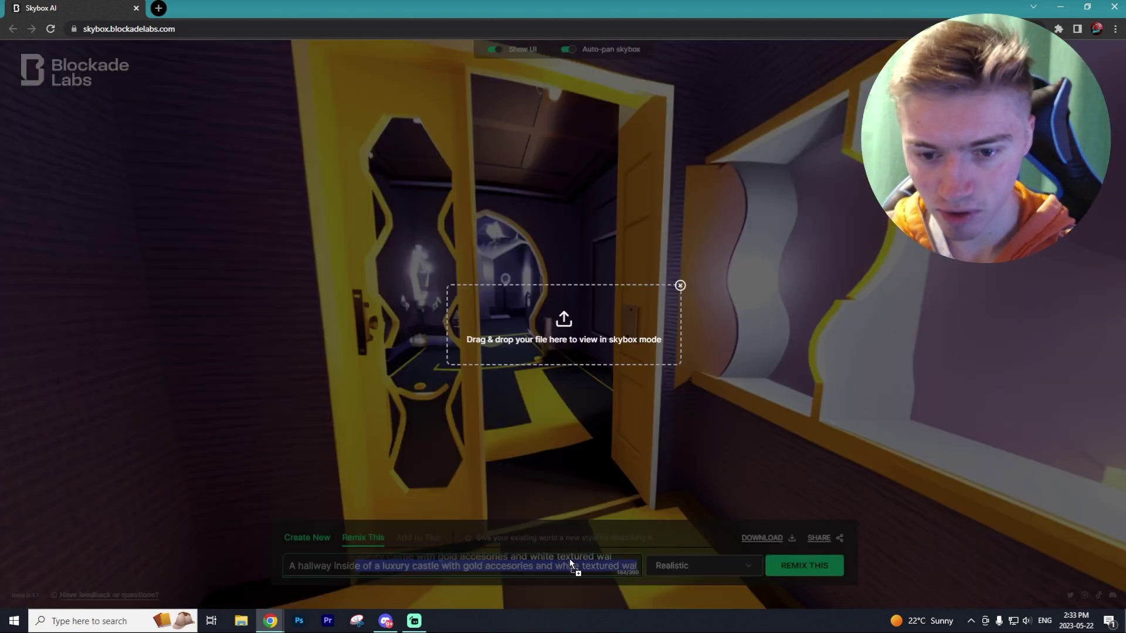
{"action": "left_click_drag", "start_coordinate": [569, 559], "coordinate": [607, 573]}
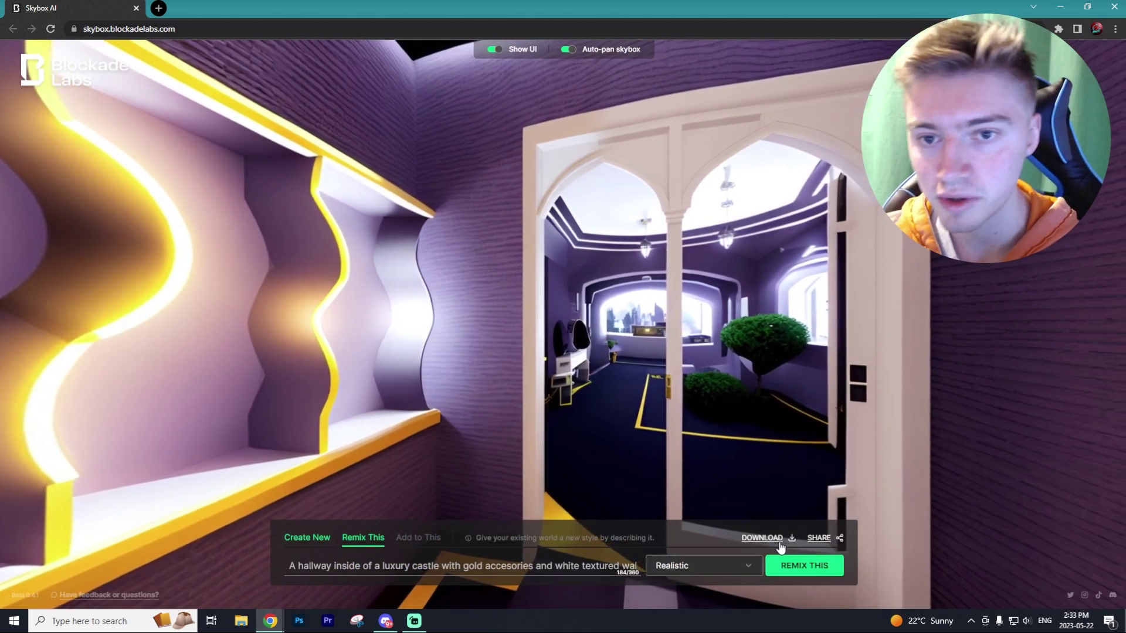
Step: Download the remix as realistic_a_hallway_inside_of_a_luxury_castle_with.jpg and open the image
{"action": "left_click", "coordinate": [780, 545]}
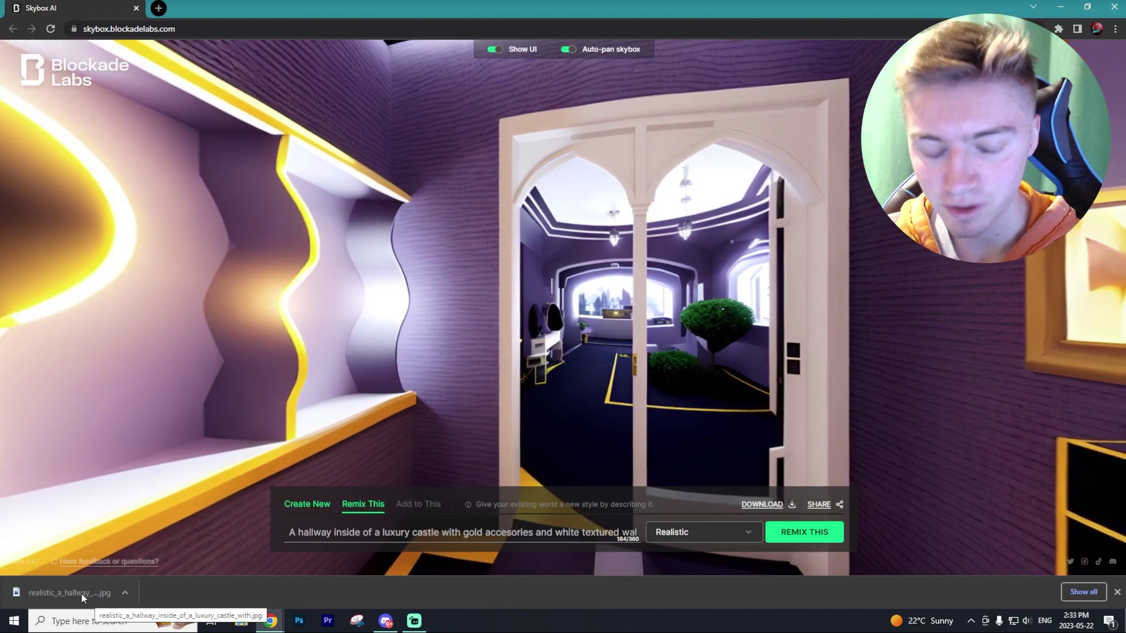
{"action": "left_click", "coordinate": [81, 593]}
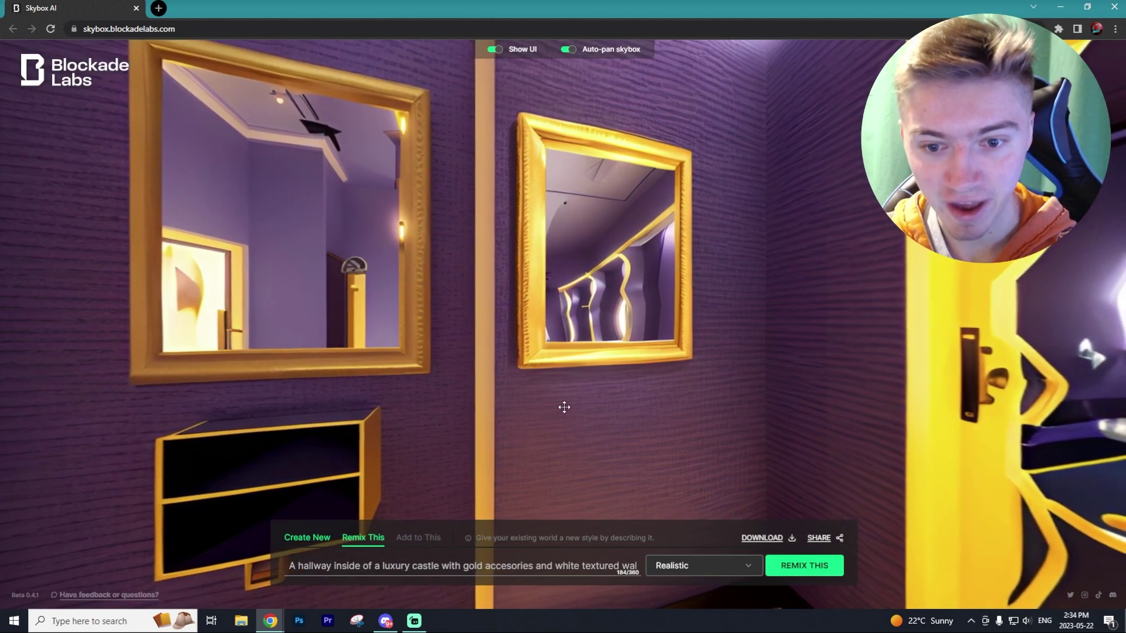
{"action": "left_click_drag", "start_coordinate": [563, 407], "coordinate": [625, 330]}
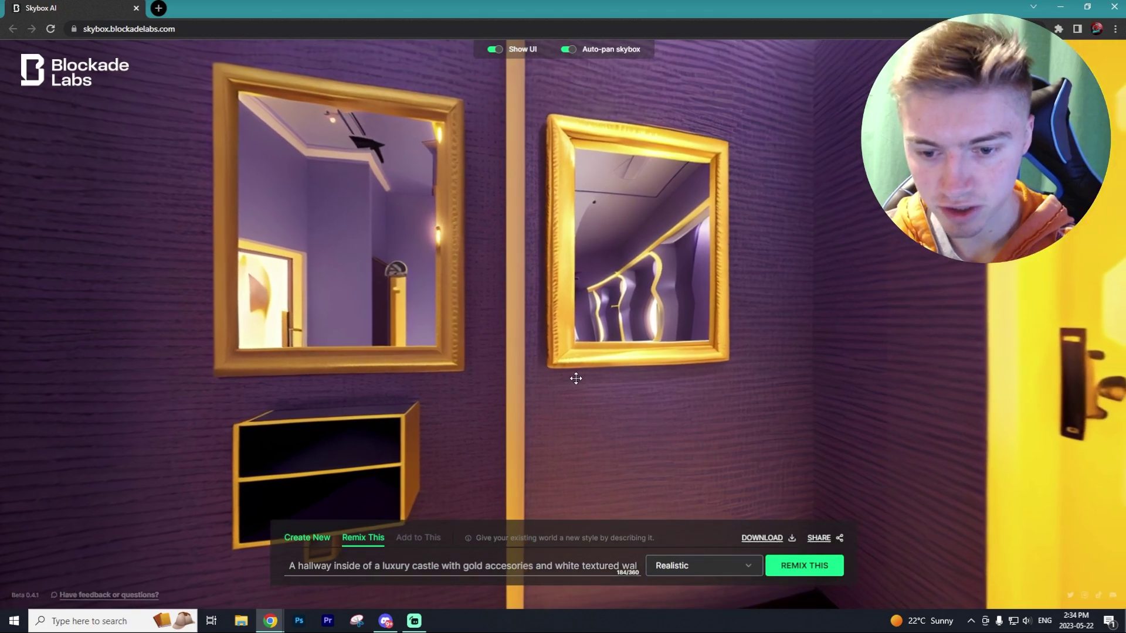
{"action": "left_click_drag", "start_coordinate": [824, 326], "coordinate": [656, 306]}
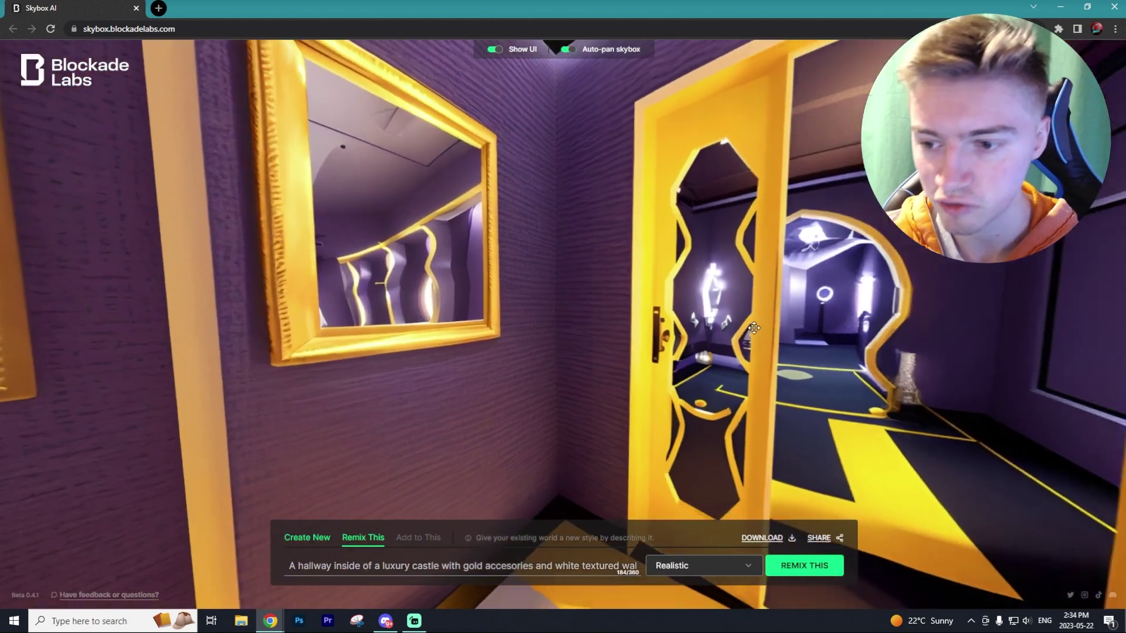